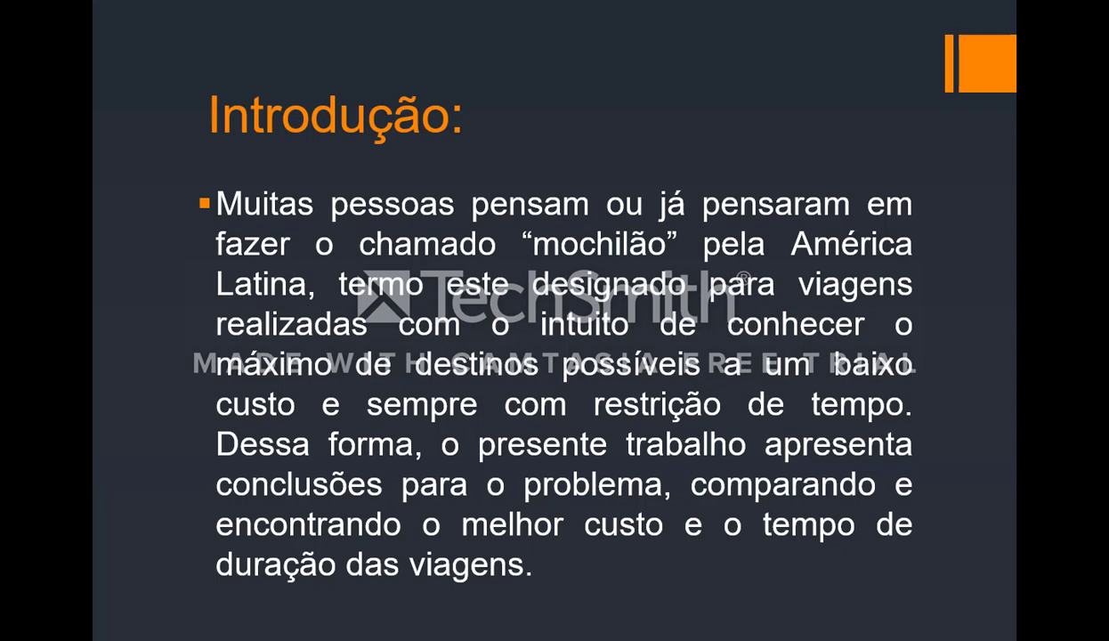
- Advance the slideshow to the 'Problema:' slide posing the cheapest Latin American route question
key(Right)
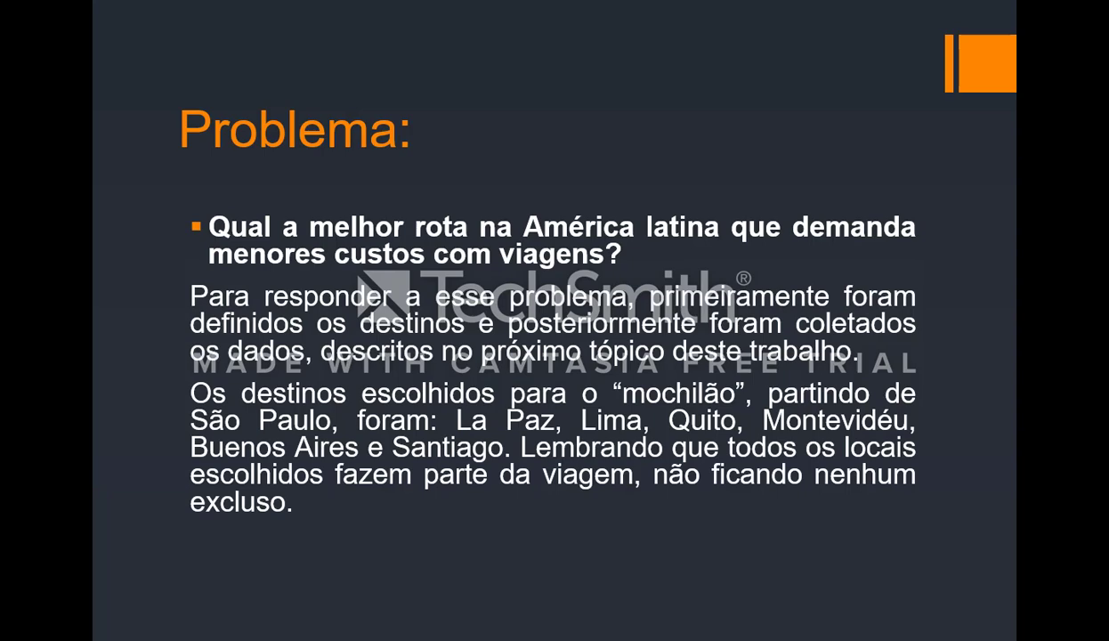
- Advance the slideshow to the 'Tabelas:' slide showing the airfare cost tables
key(Right)
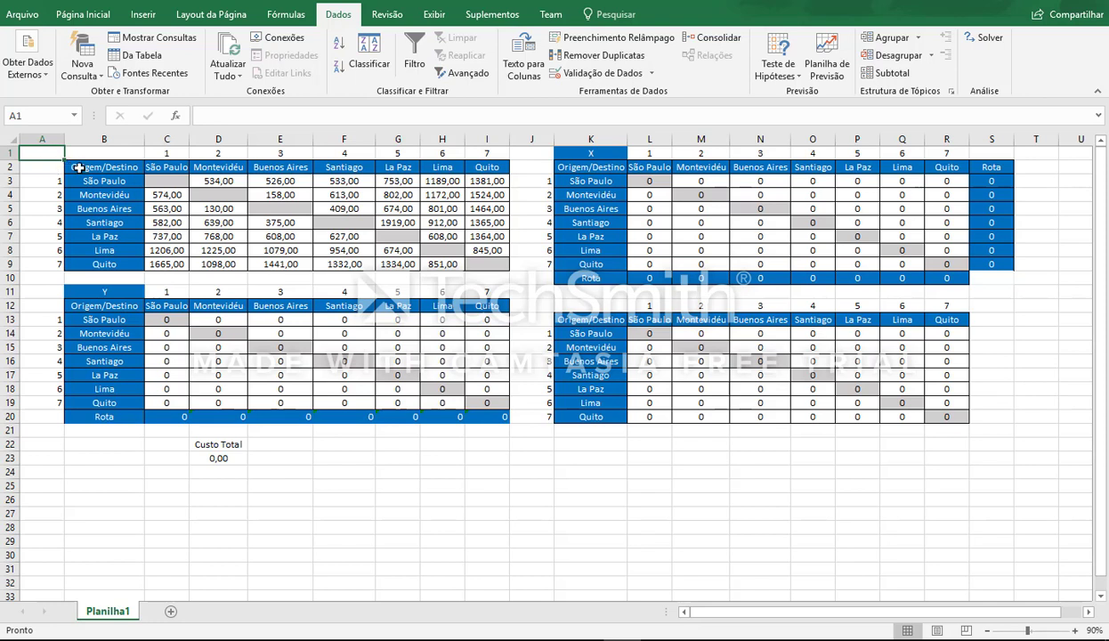
click(85, 168)
drag(86, 168, 475, 269)
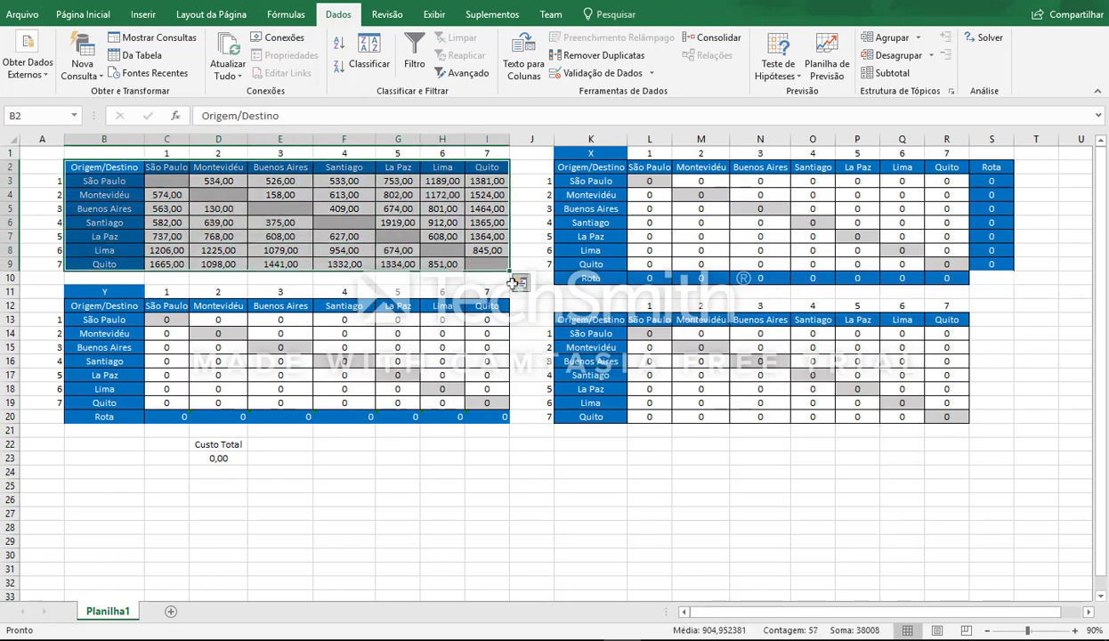
click(466, 282)
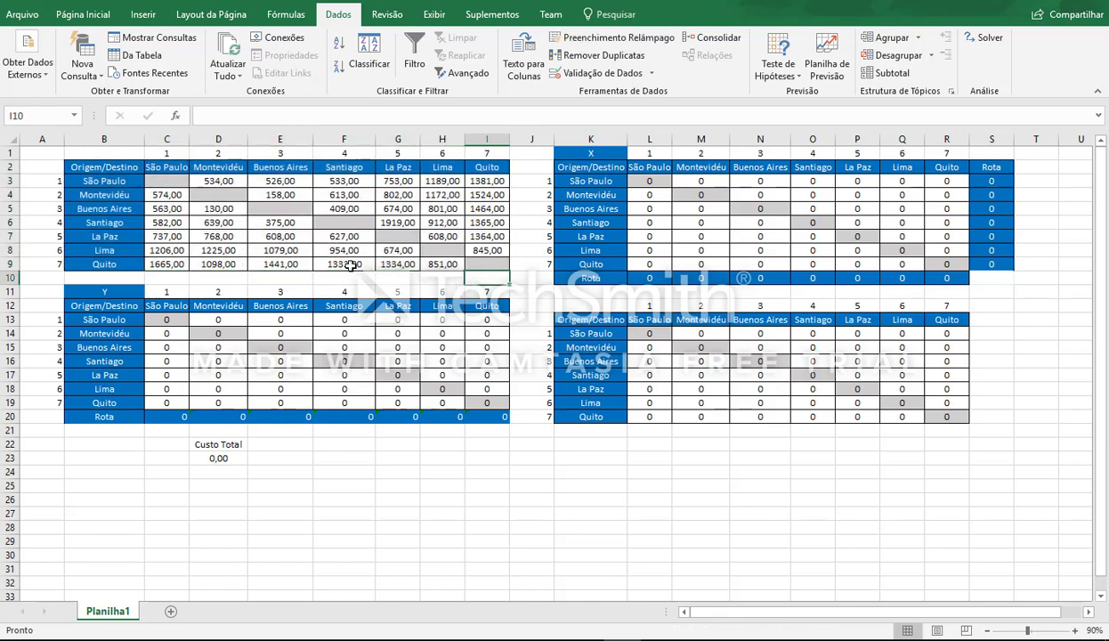
click(37, 162)
click(43, 154)
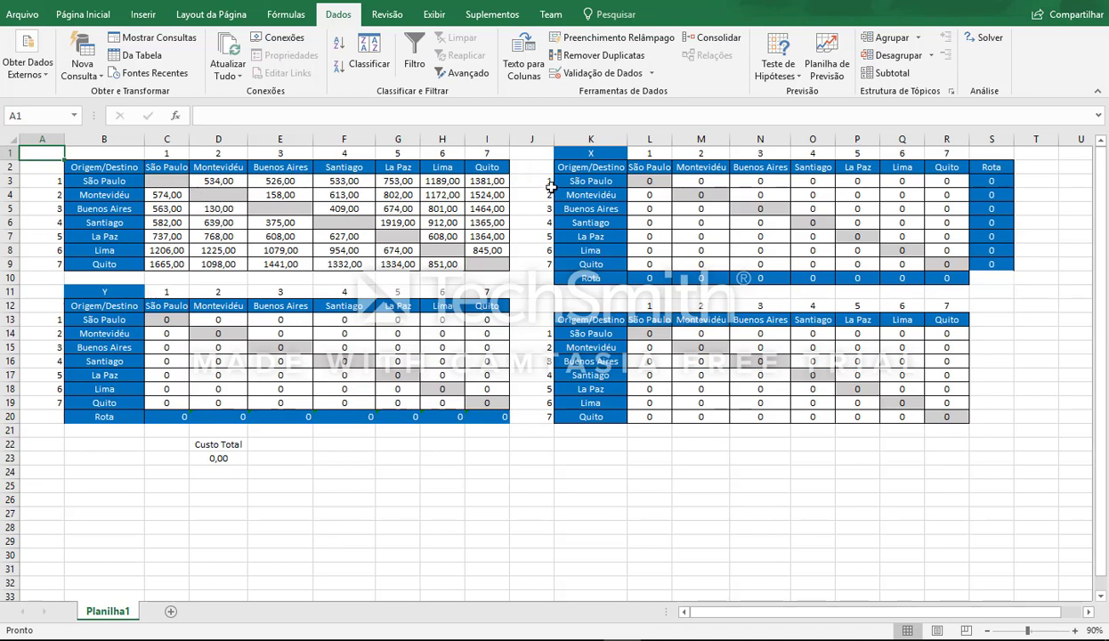
click(599, 152)
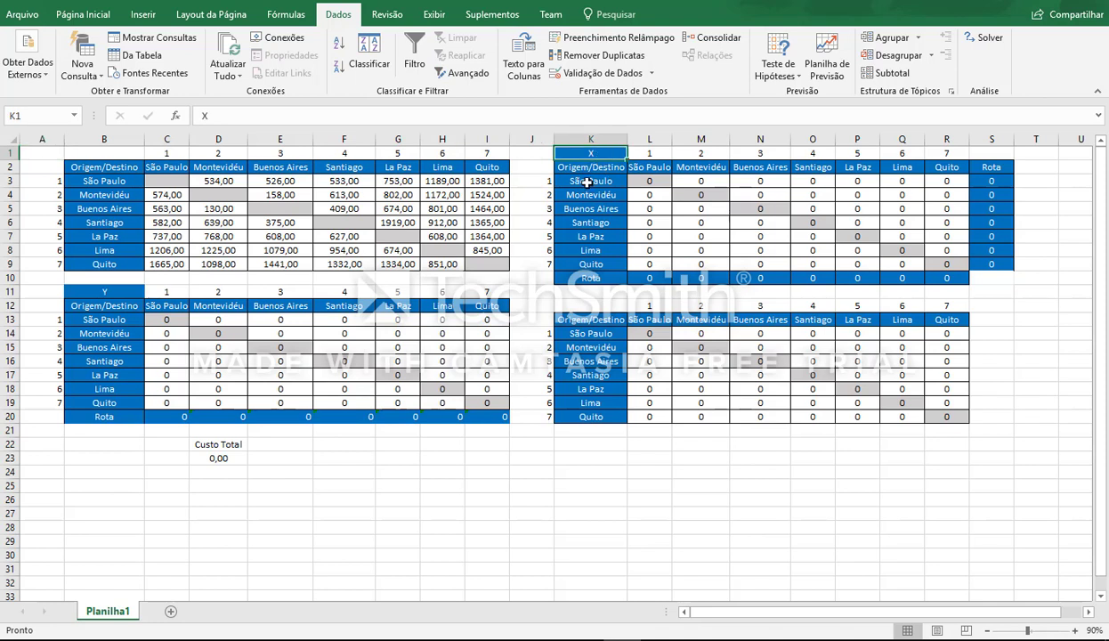
drag(987, 167, 990, 265)
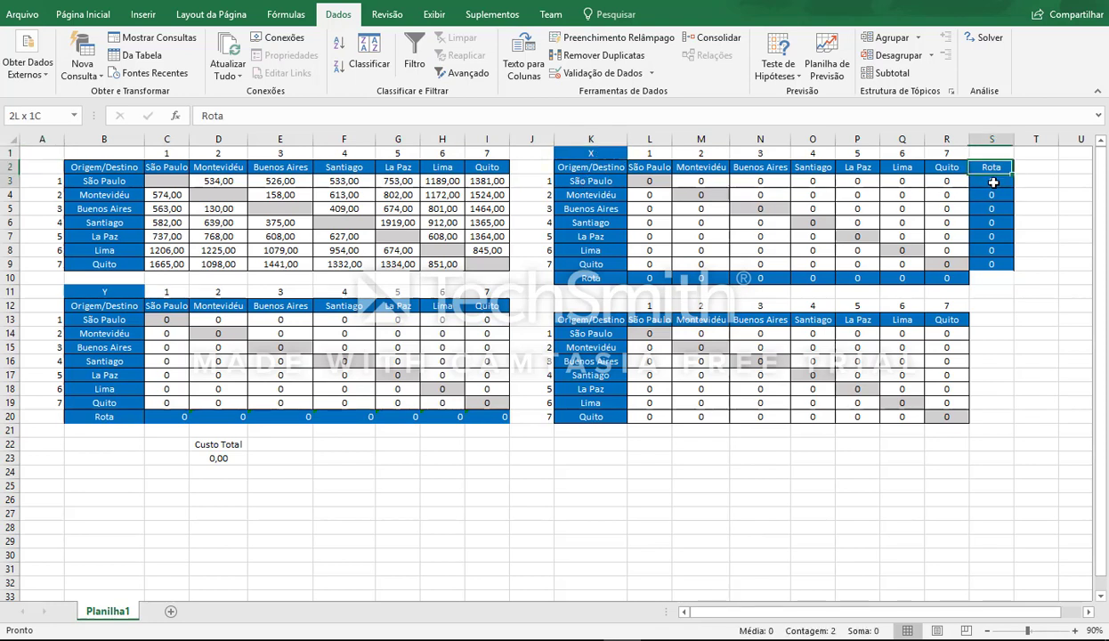
click(998, 282)
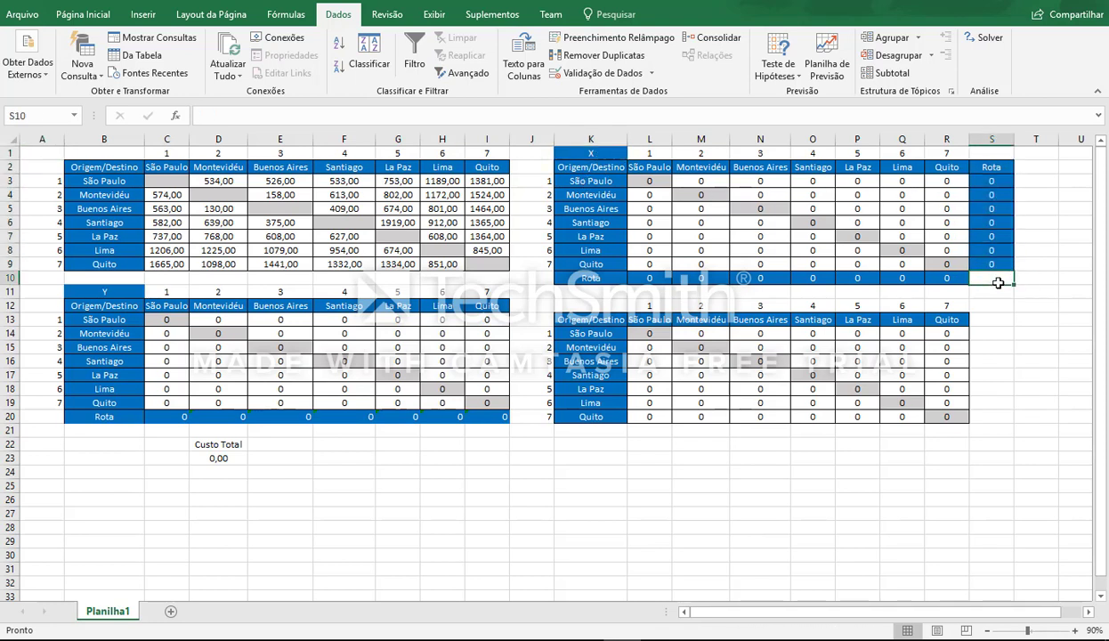
click(988, 167)
click(979, 181)
key(F2)
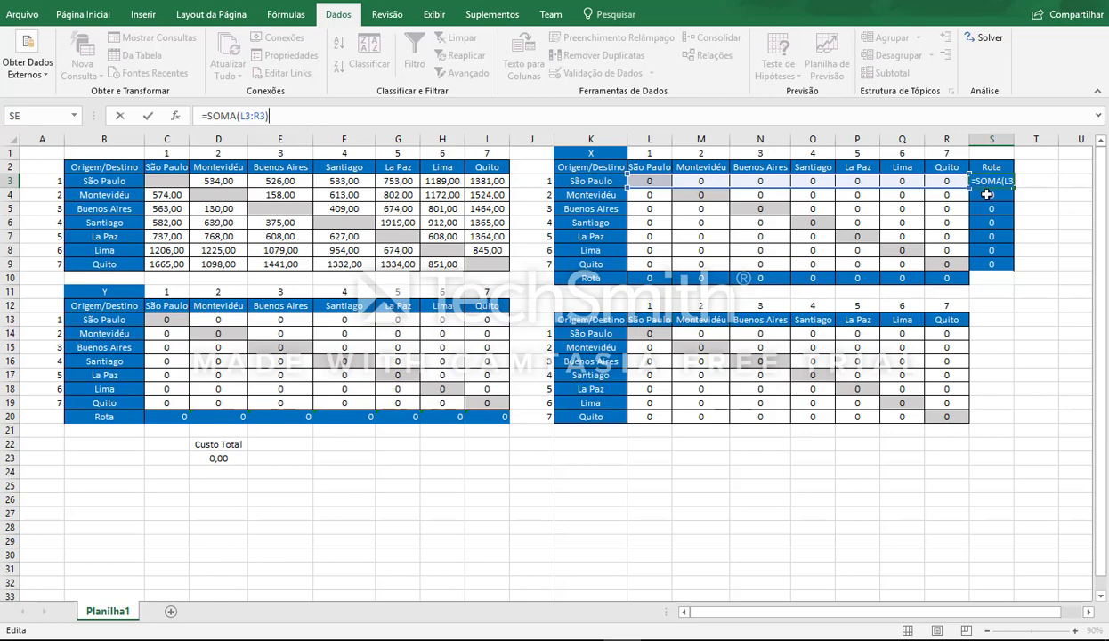
key(Return)
key(F2)
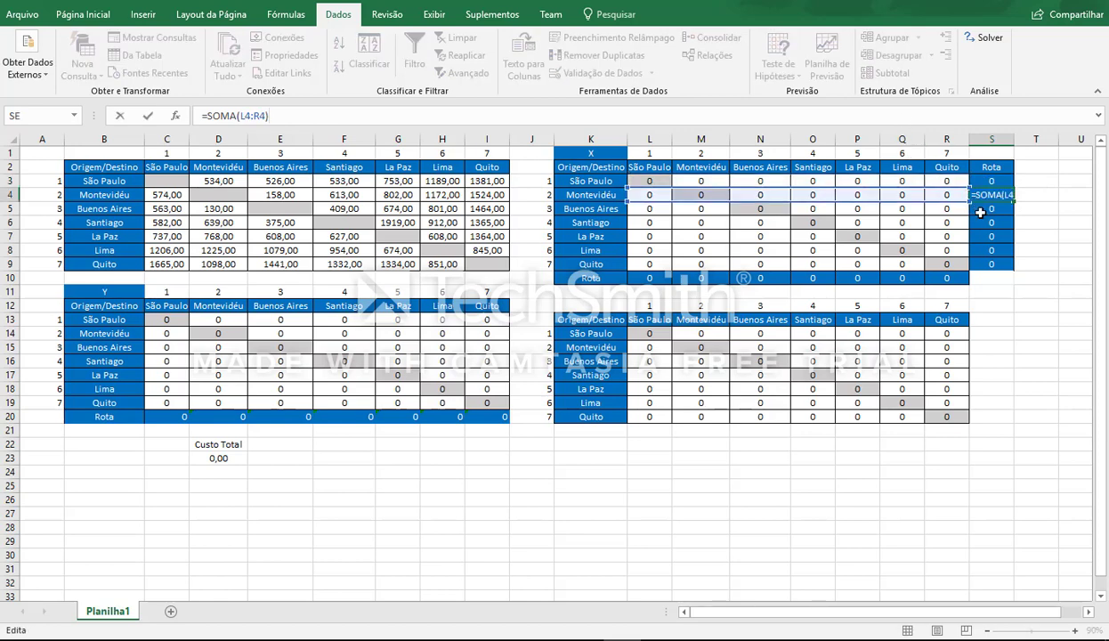
key(Return)
key(F2)
key(Return)
key(Return)
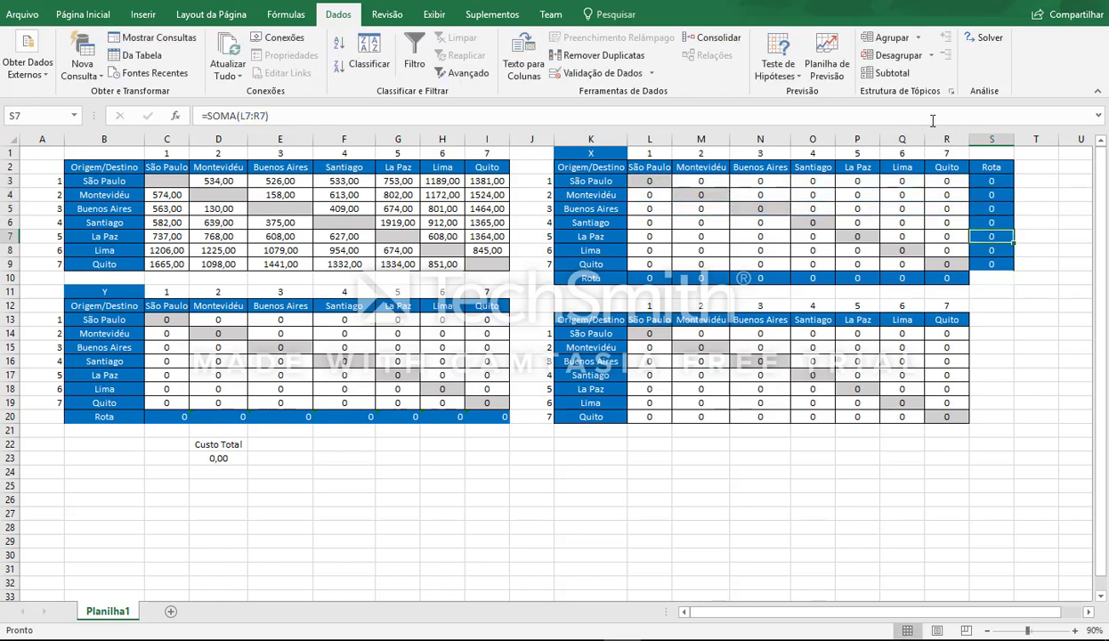
key(F2)
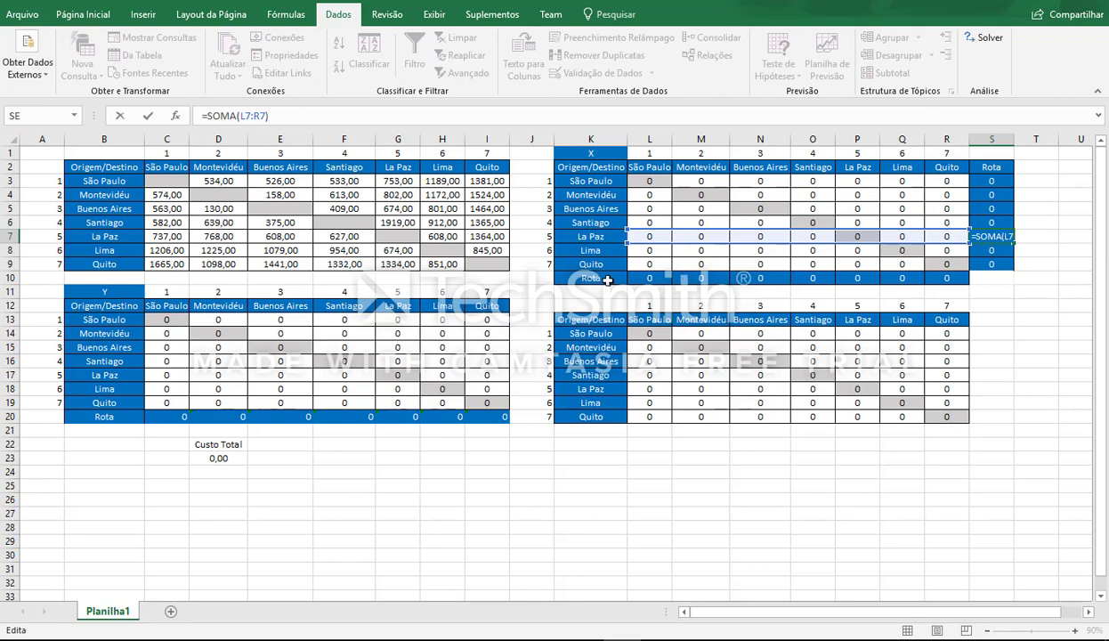
click(599, 282)
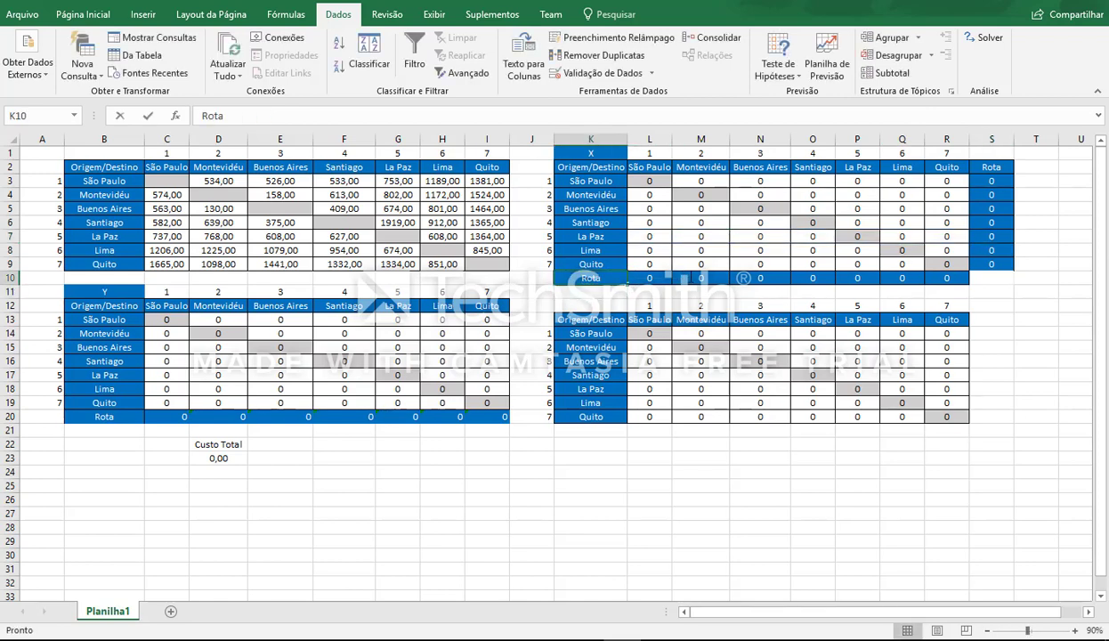
click(698, 289)
click(648, 278)
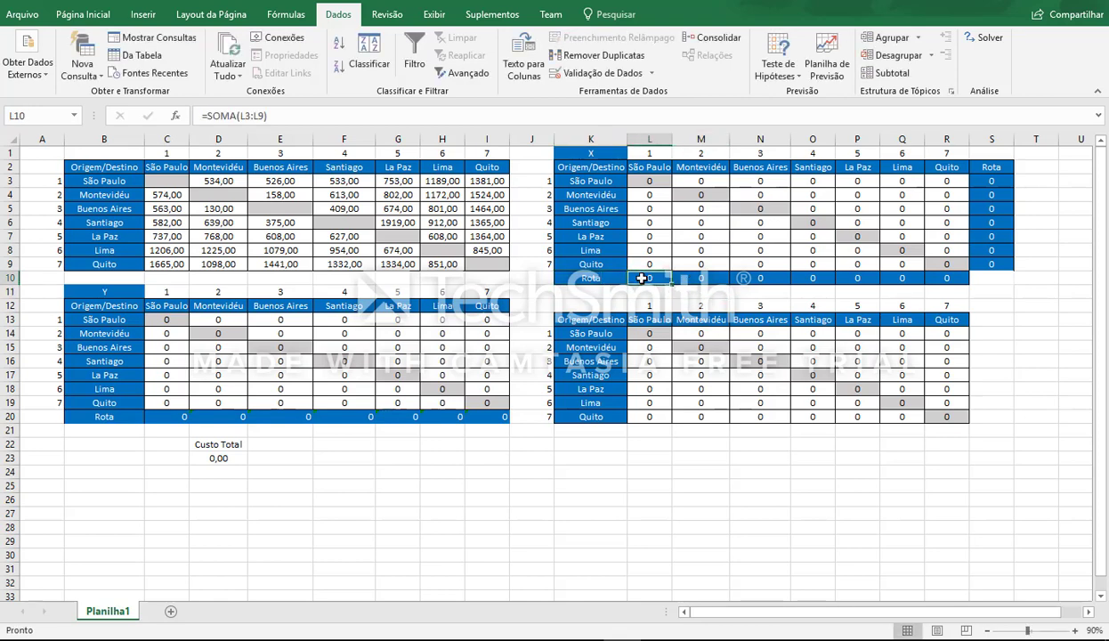
click(458, 115)
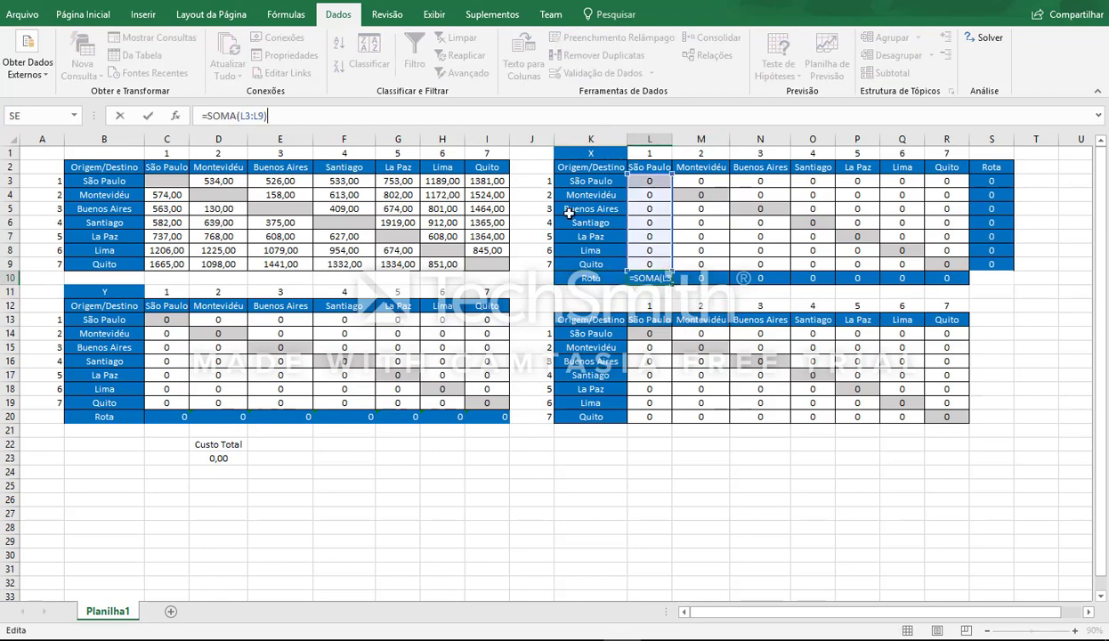
click(706, 281)
click(672, 113)
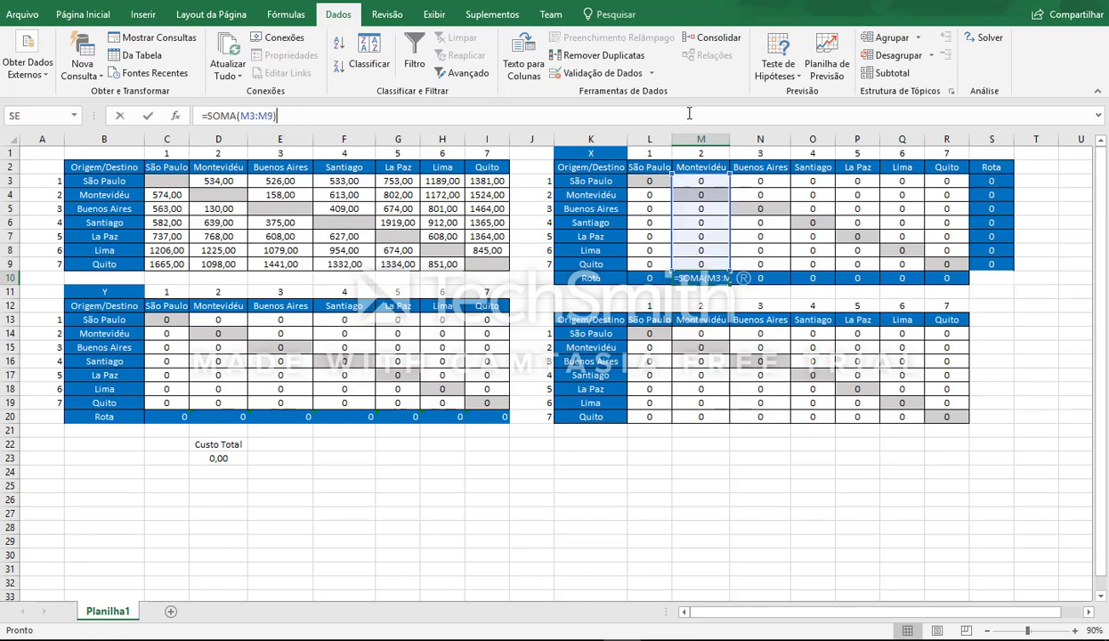
click(759, 279)
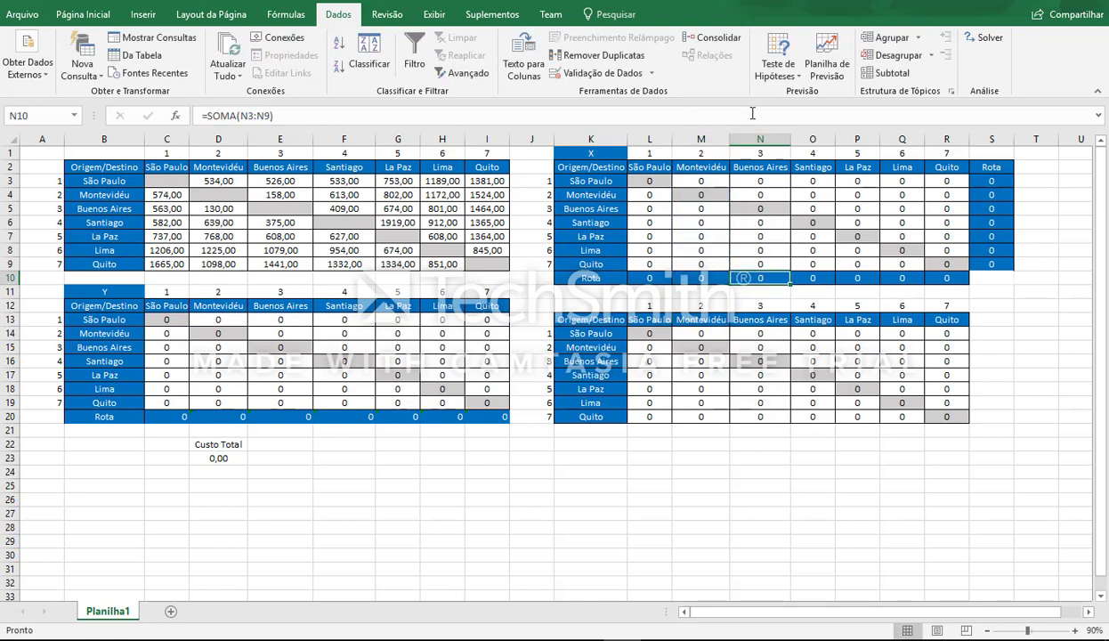
double_click(752, 277)
click(813, 279)
click(771, 115)
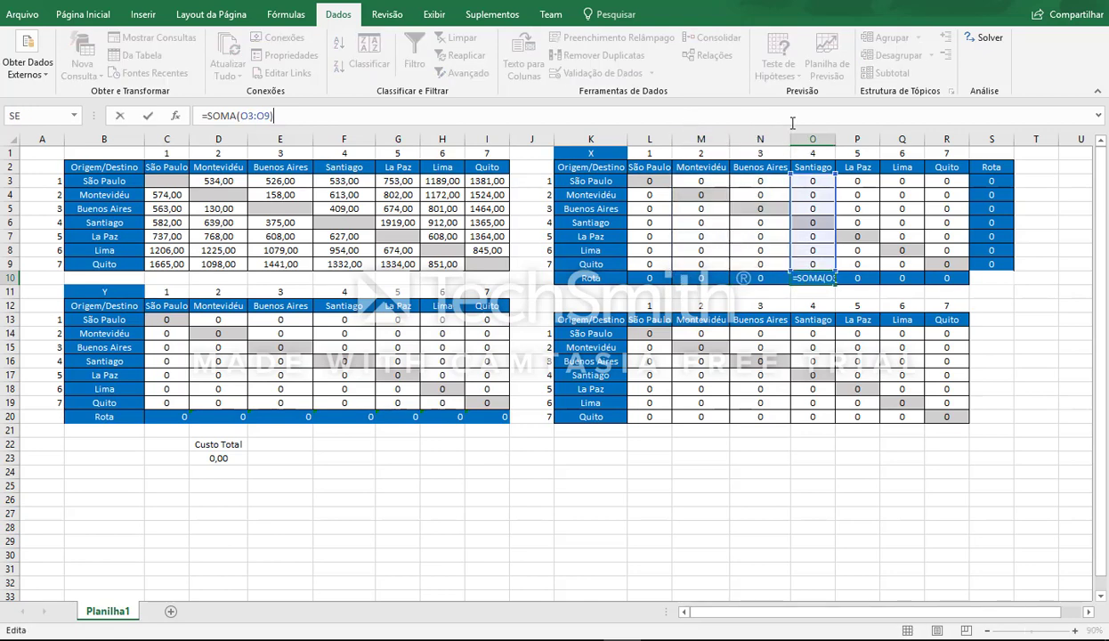
click(529, 439)
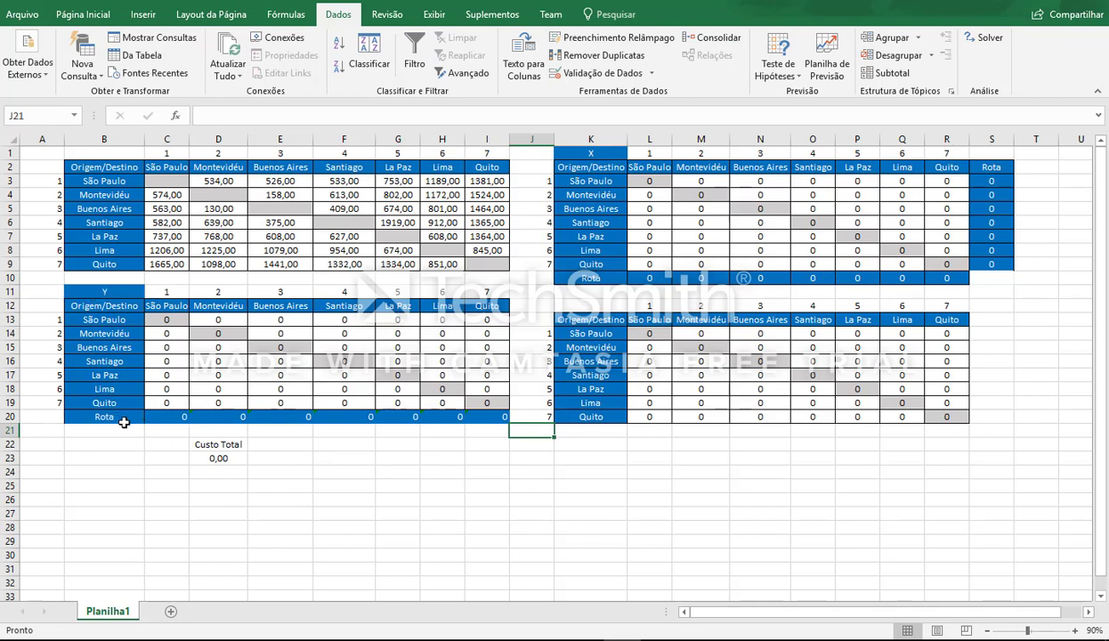
- Enter the Rota balance formulas in C20 and D20, column total minus row total
click(97, 416)
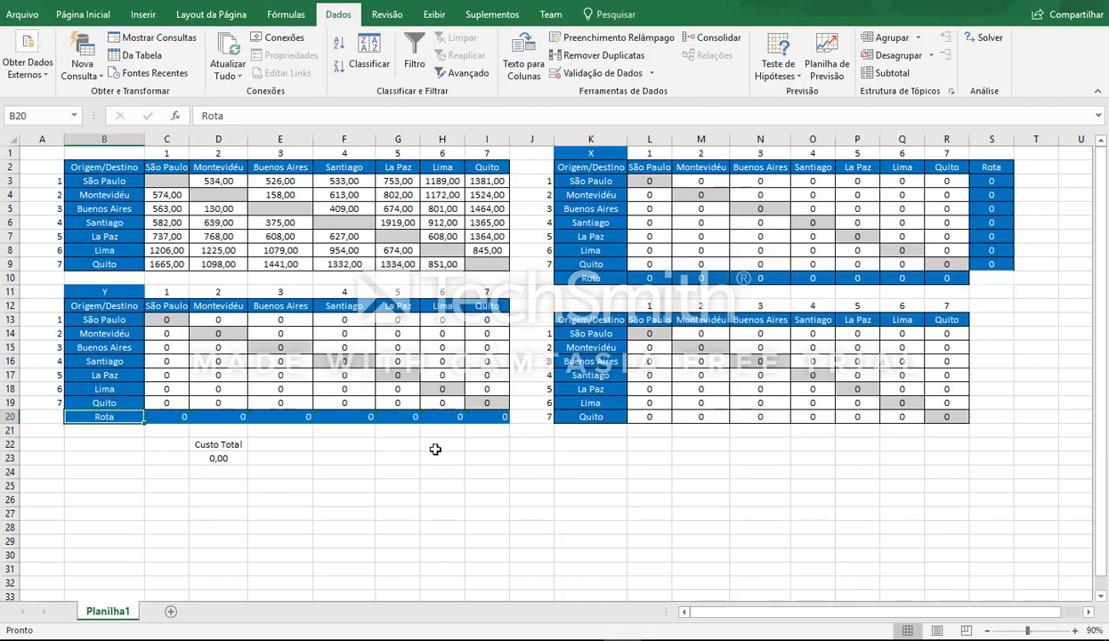
click(284, 454)
click(116, 421)
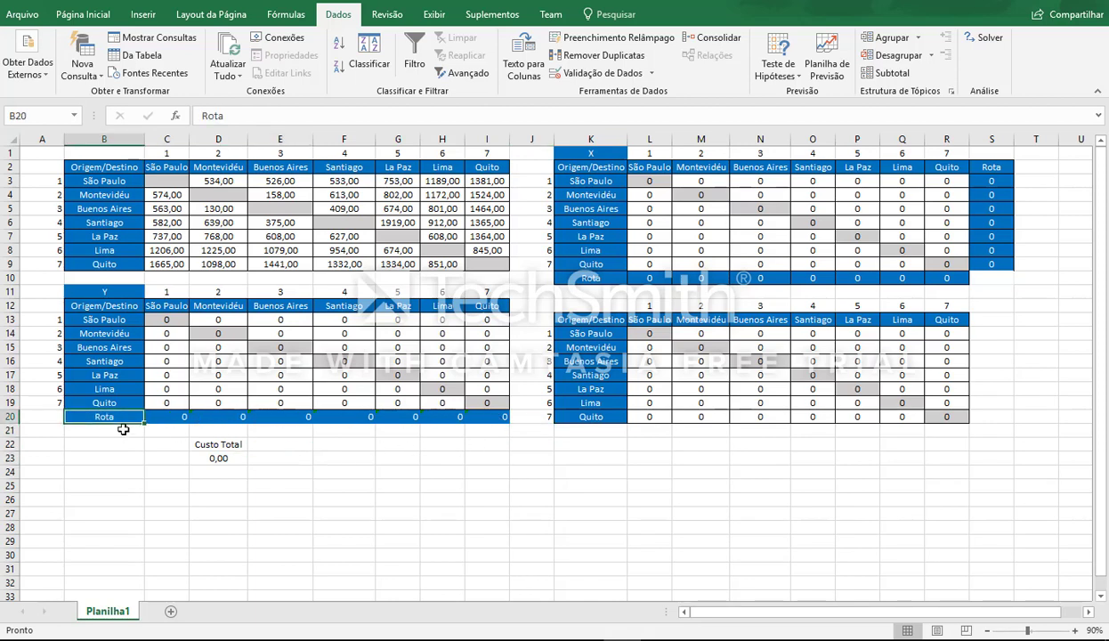
click(178, 417)
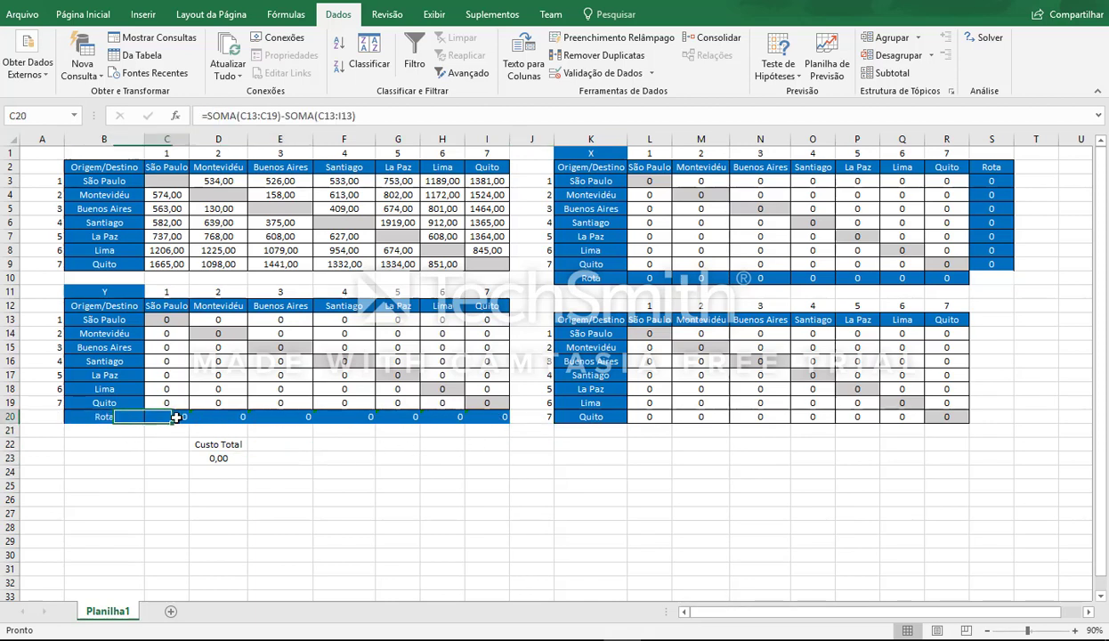
click(364, 115)
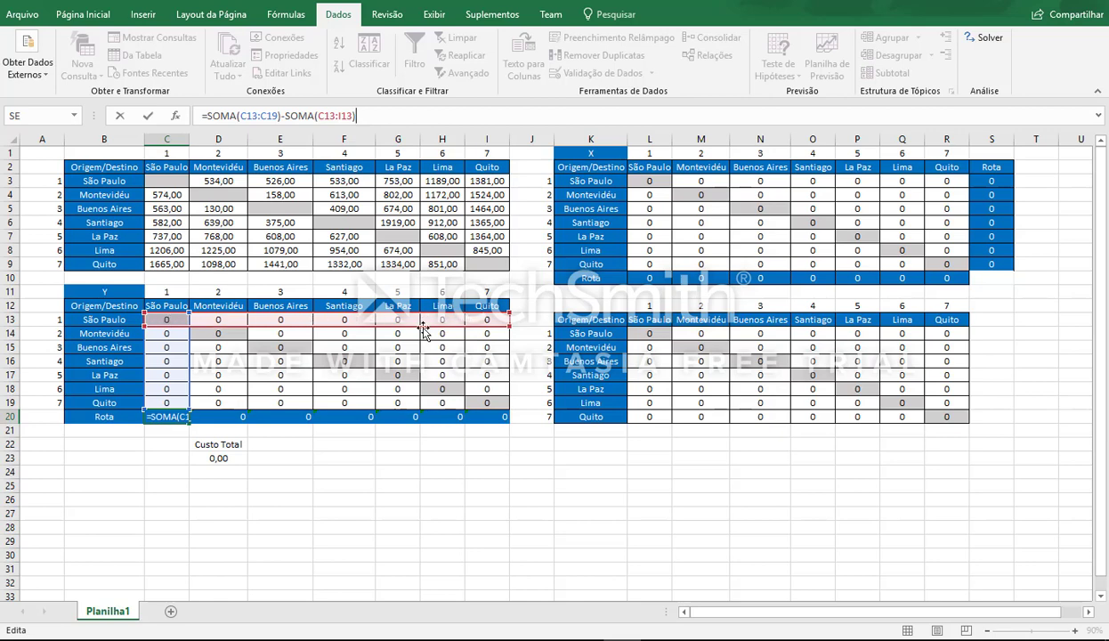
key(Tab)
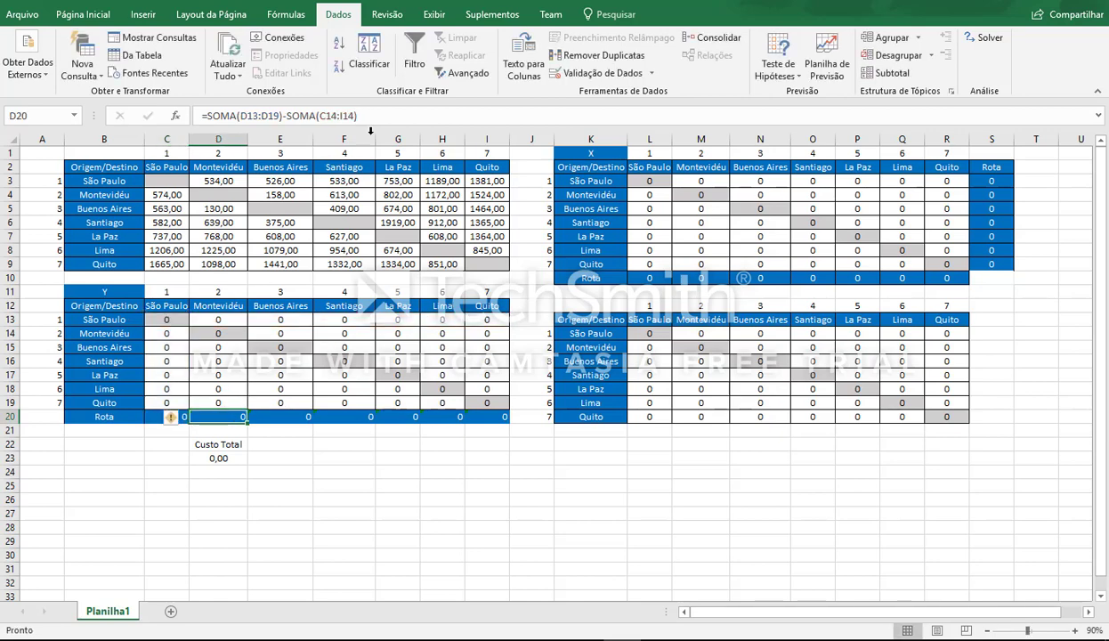
click(375, 116)
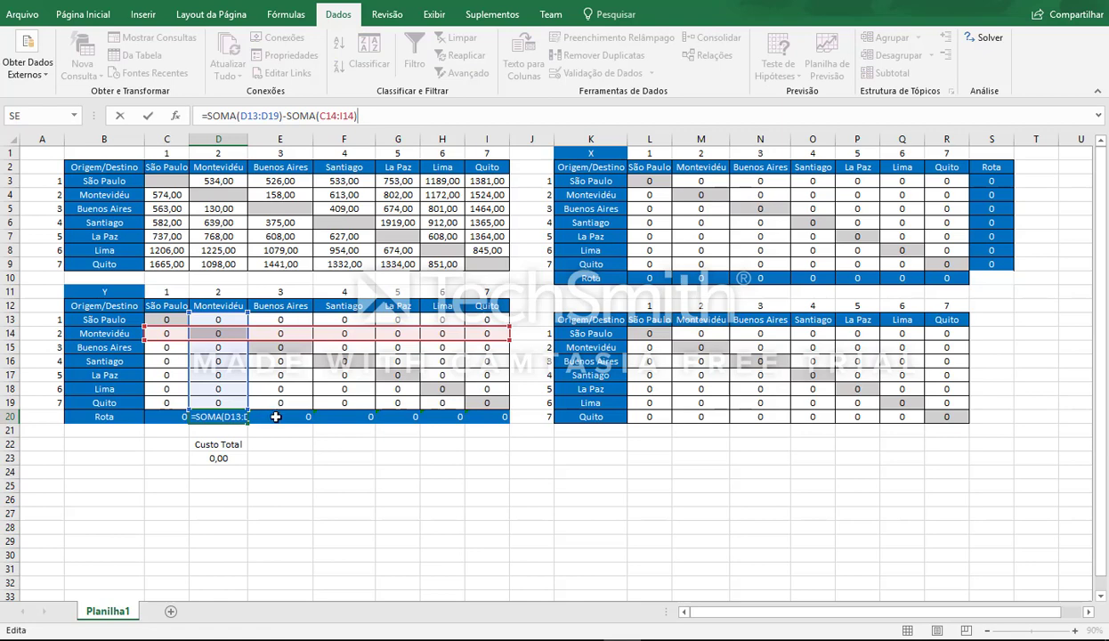
- Complete the Rota formulas from E20 through the La Paz column, each returning 0
key(Tab)
click(365, 117)
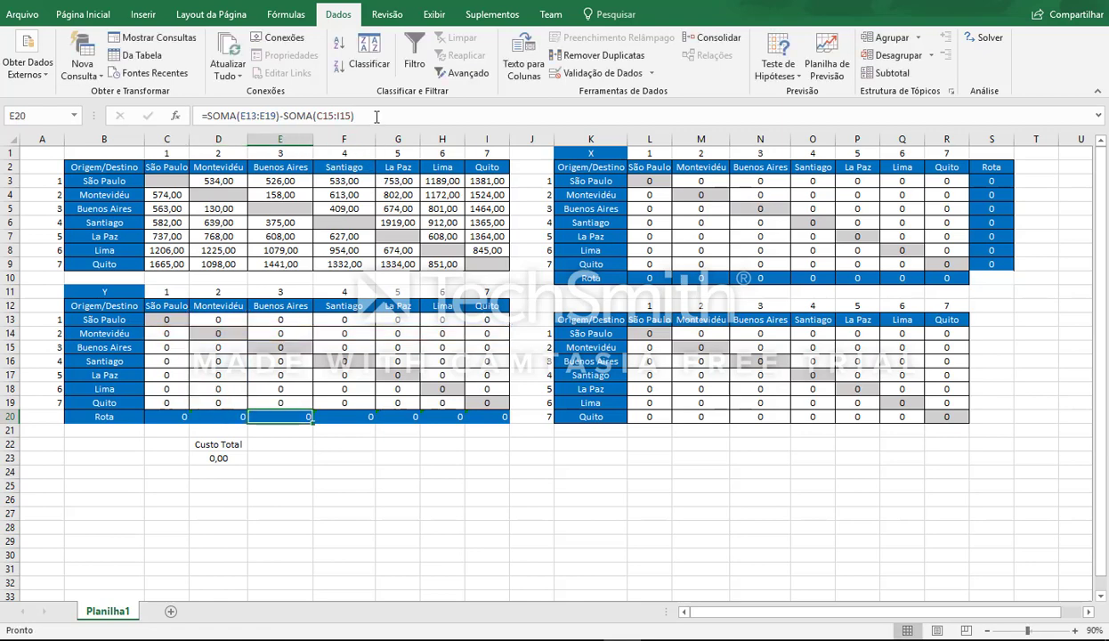
key(Tab)
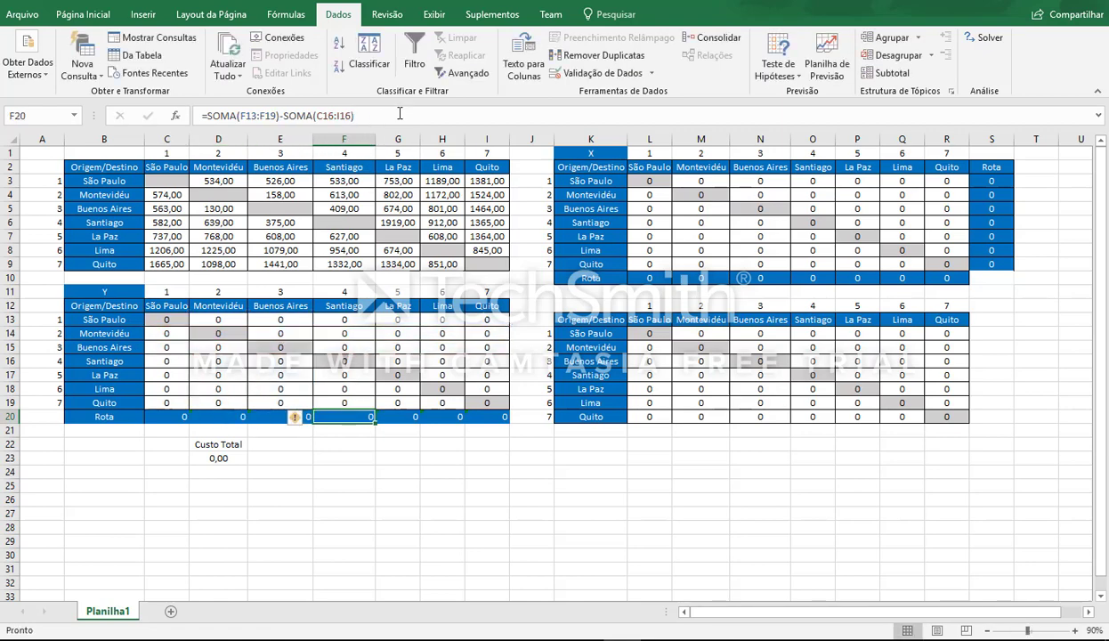
click(399, 114)
key(Tab)
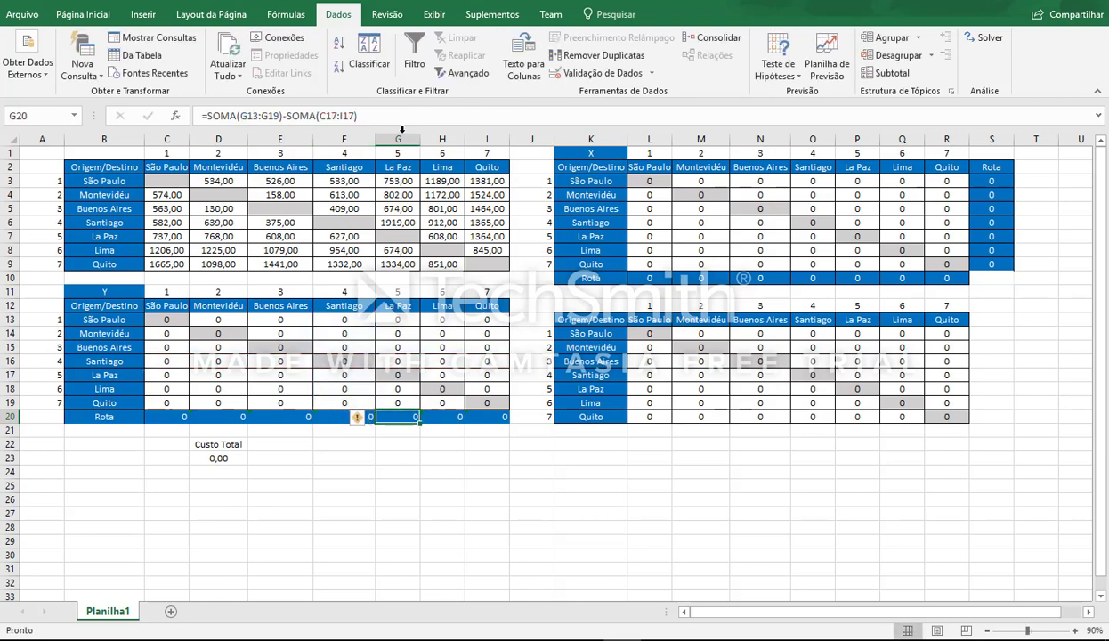
click(403, 118)
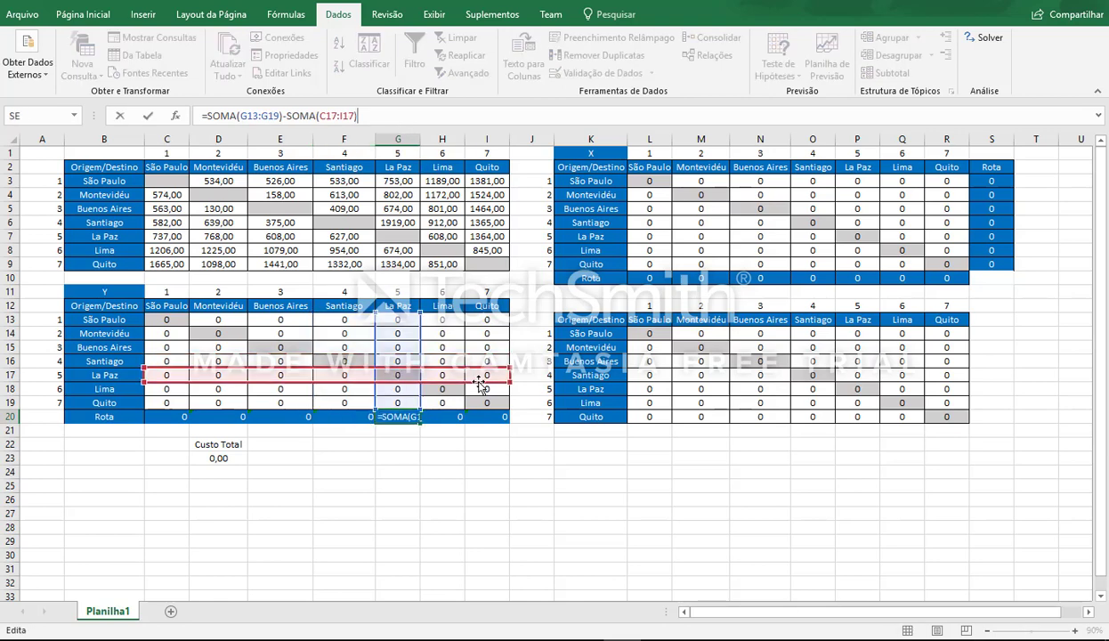
click(500, 461)
click(586, 449)
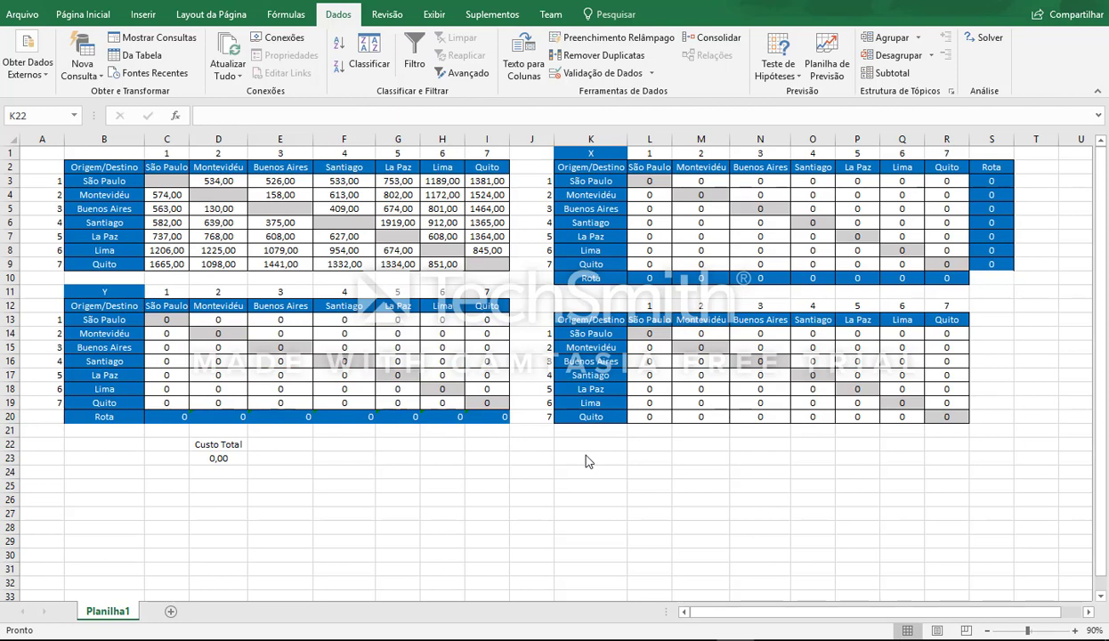
click(645, 334)
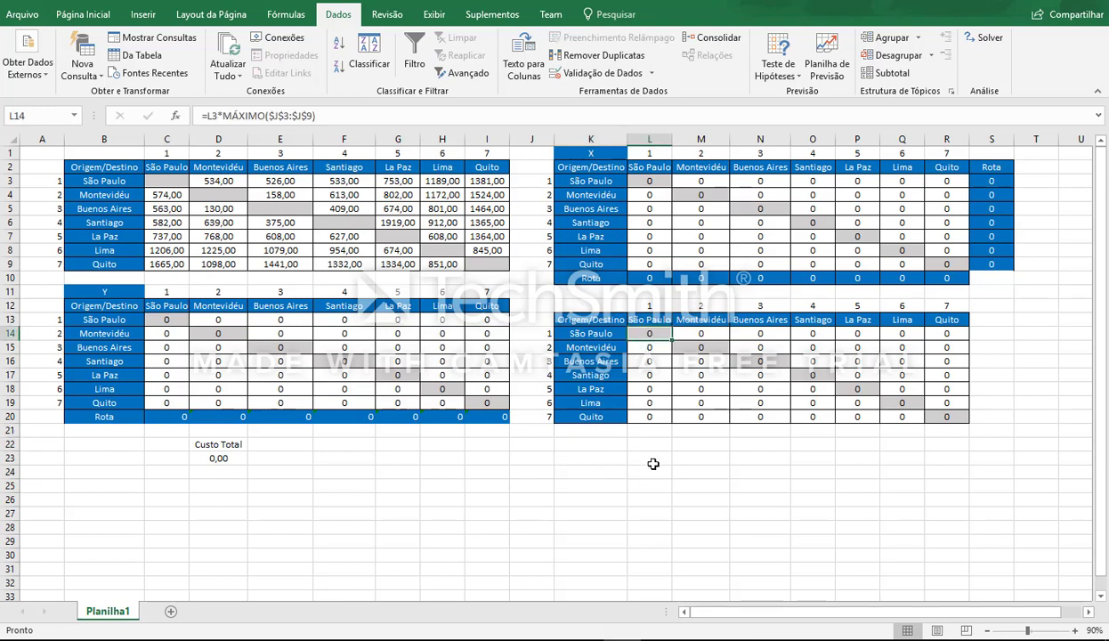
click(460, 120)
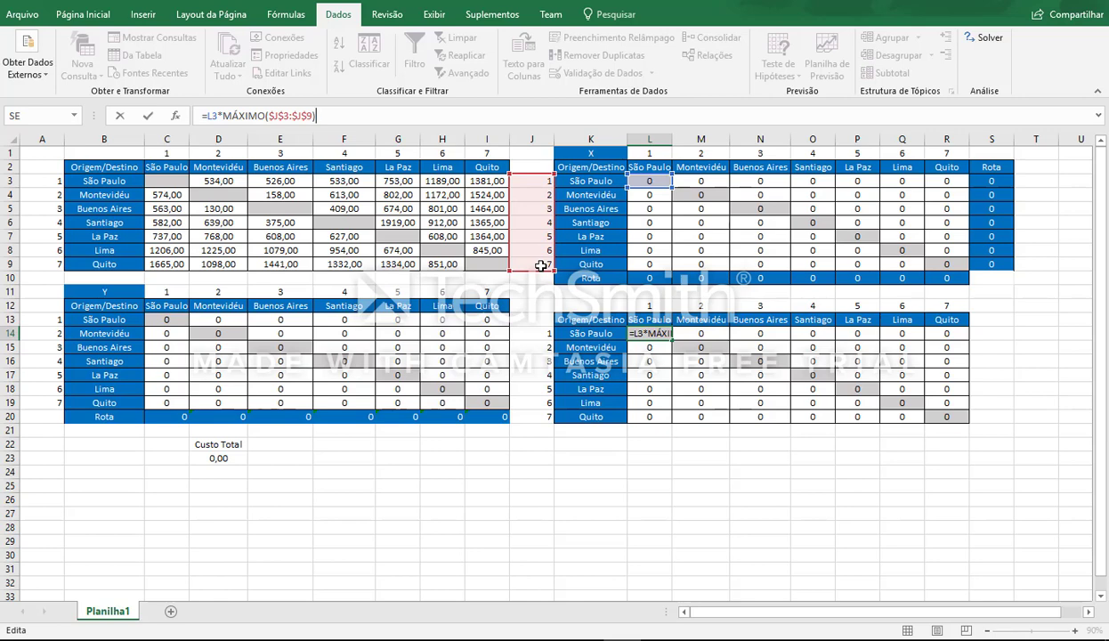
click(687, 336)
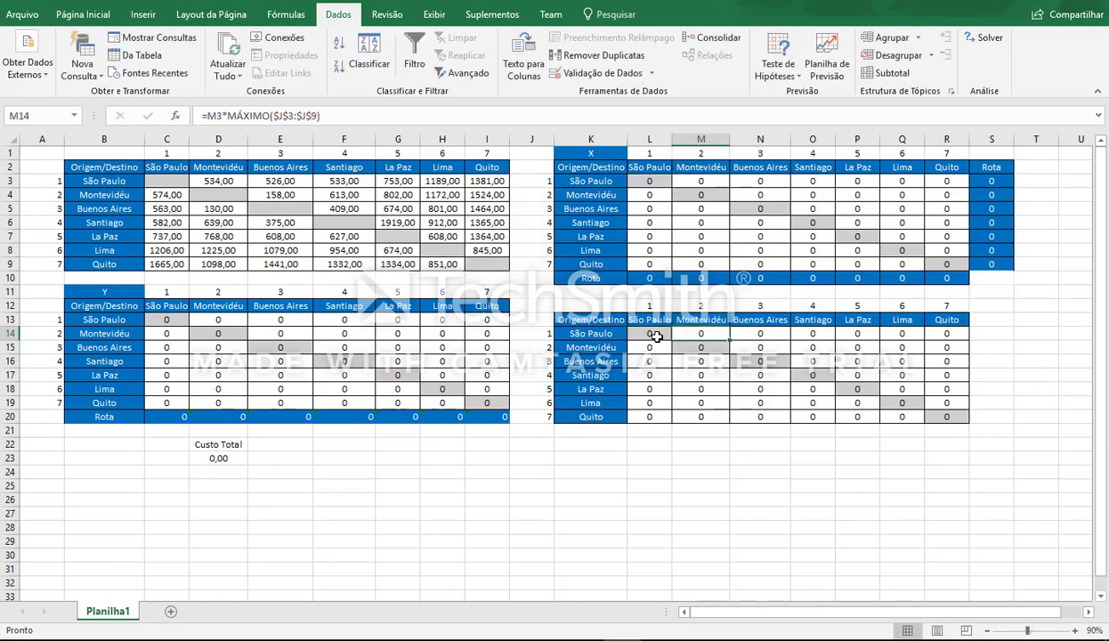
click(497, 117)
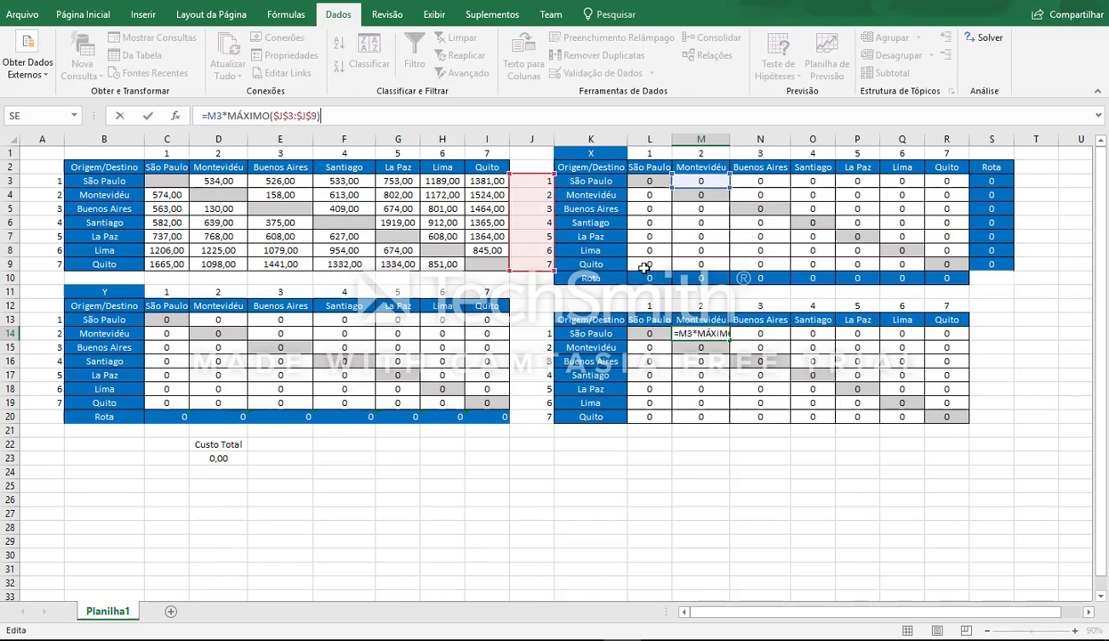
click(752, 333)
key(F2)
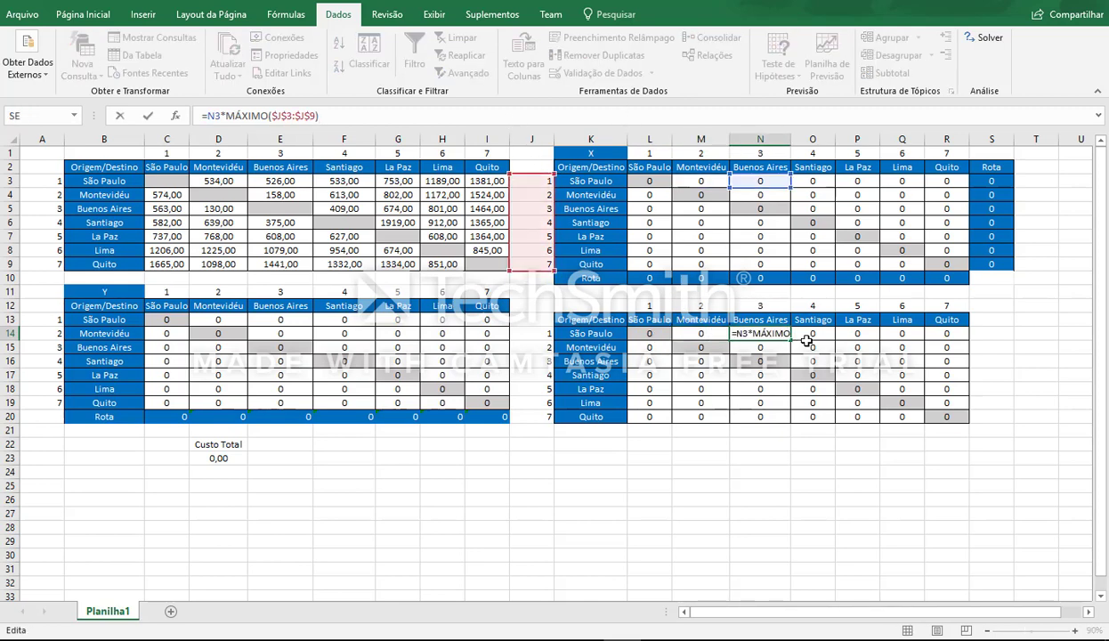
click(801, 333)
click(628, 112)
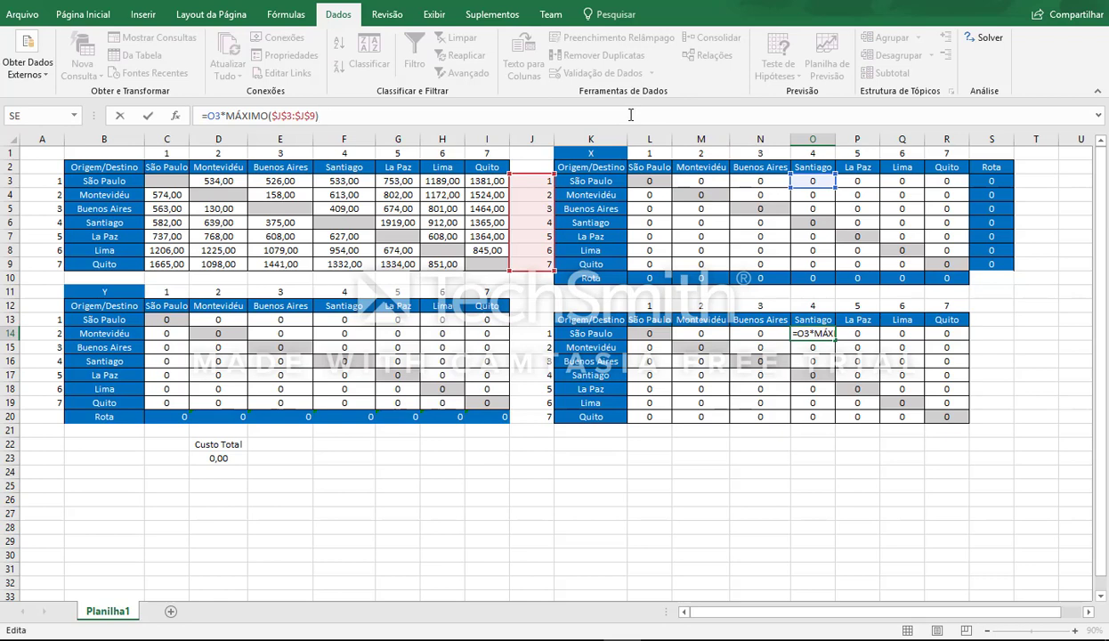
click(845, 331)
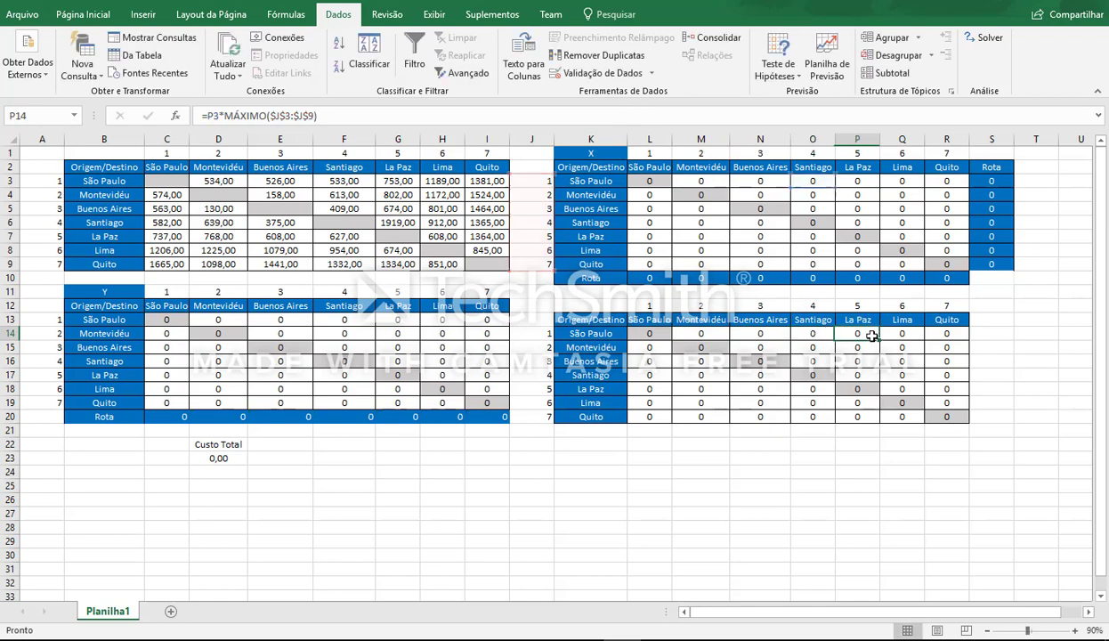
click(706, 118)
click(724, 461)
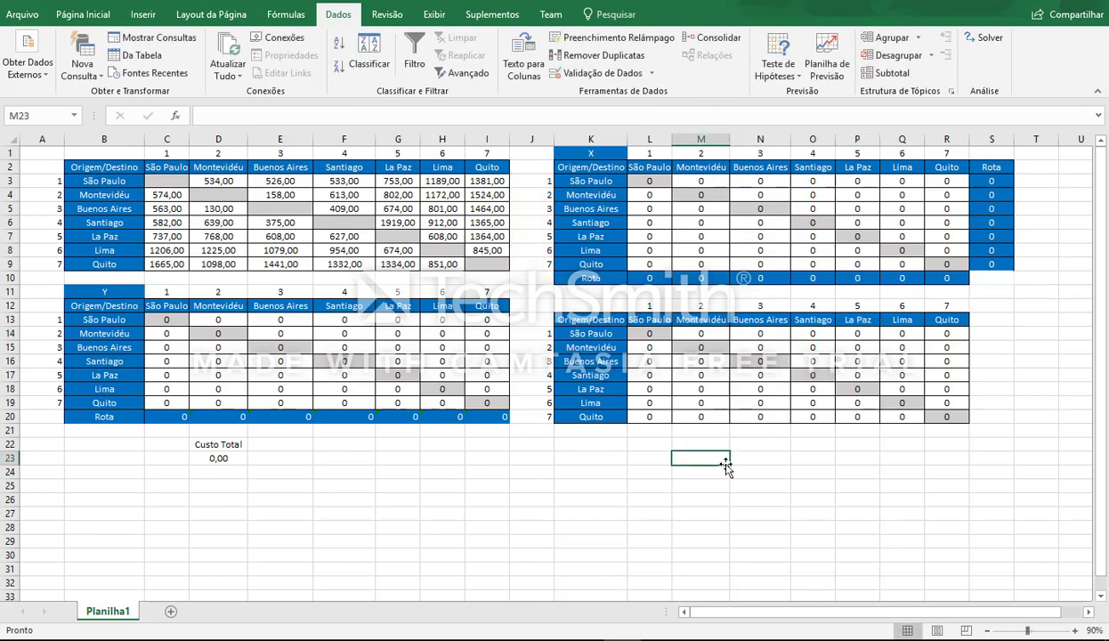
click(397, 472)
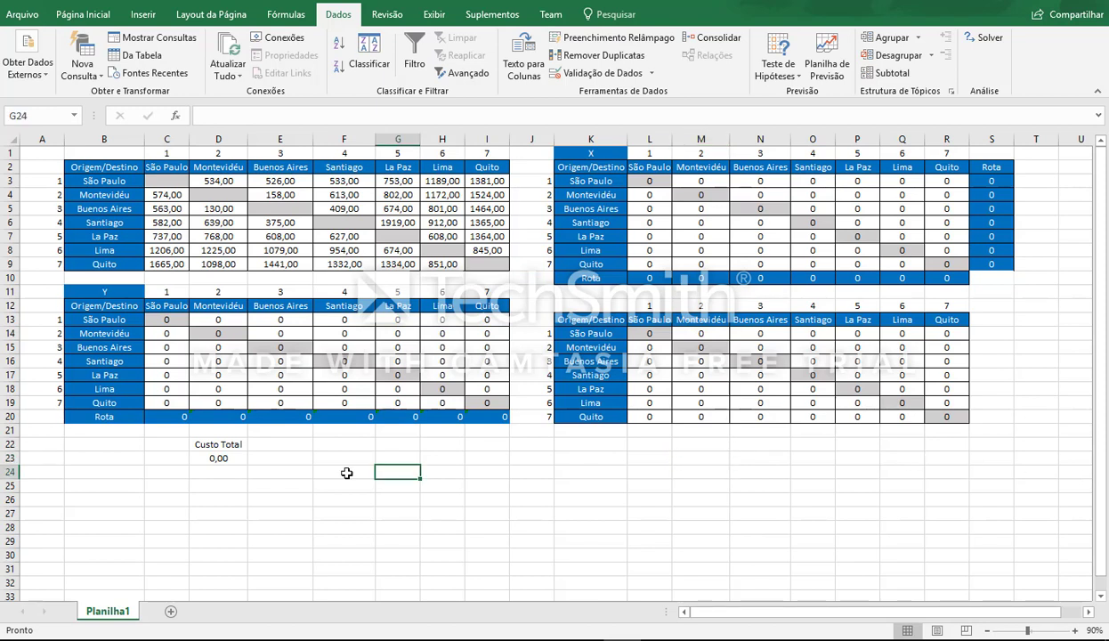
click(229, 456)
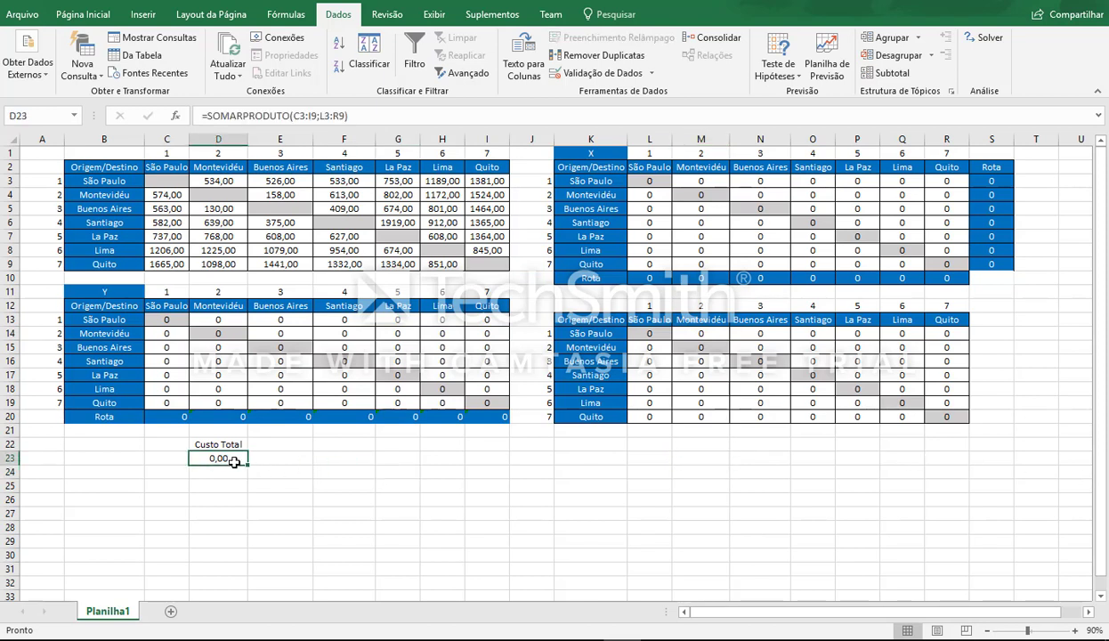
click(343, 115)
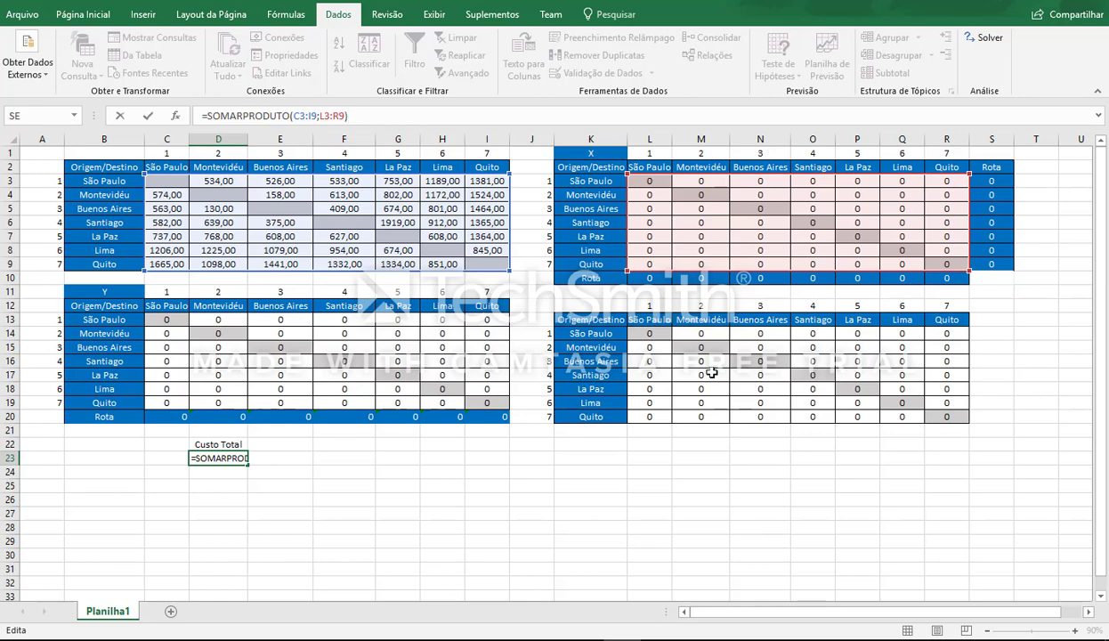
click(597, 463)
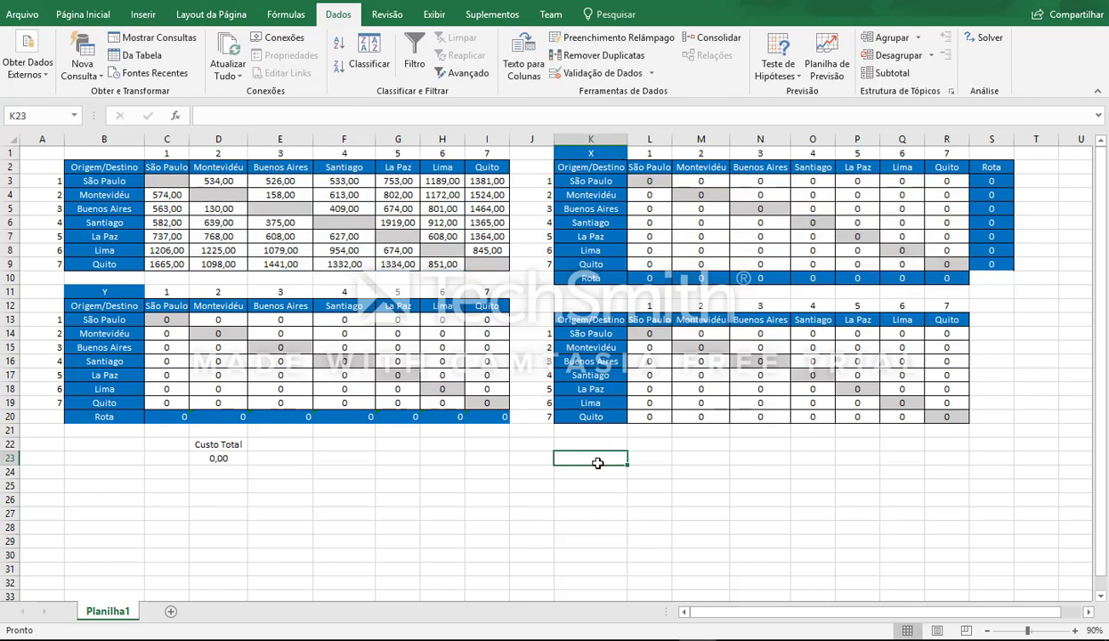
click(984, 37)
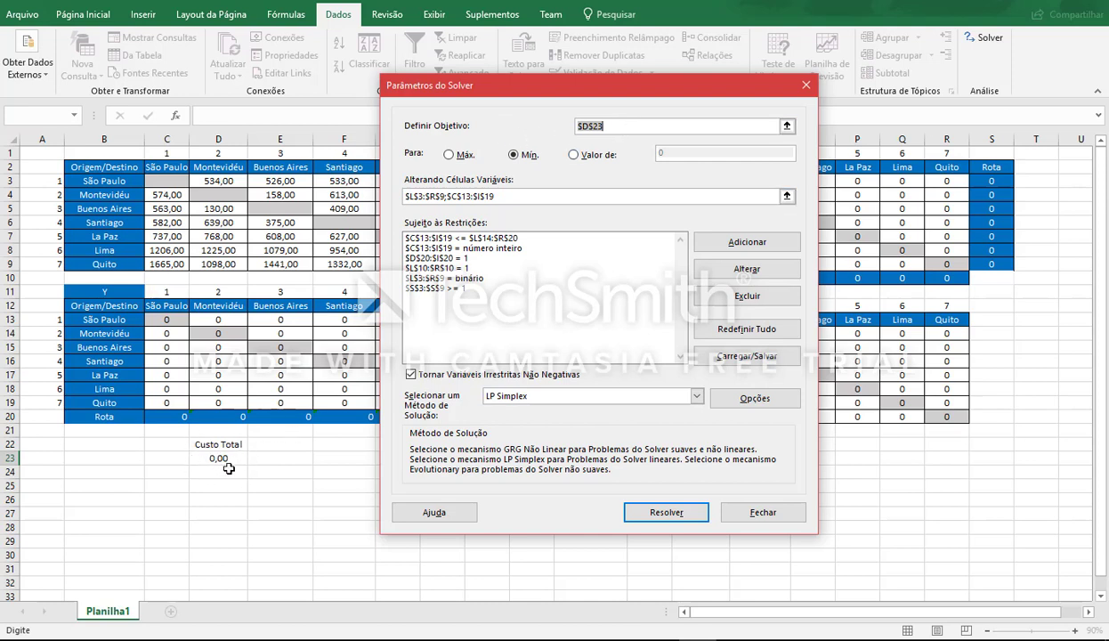
- Review the Solver objective: minimize $D$23 over $L$3:$R$9;$C$13:$I$19, checking both route tables
click(516, 154)
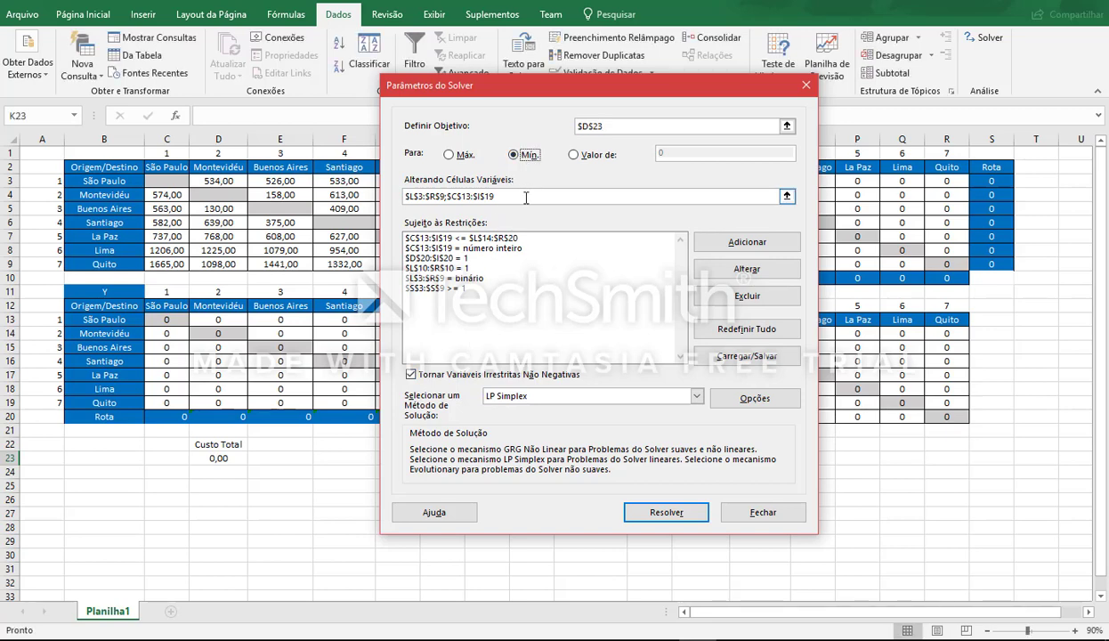
click(516, 195)
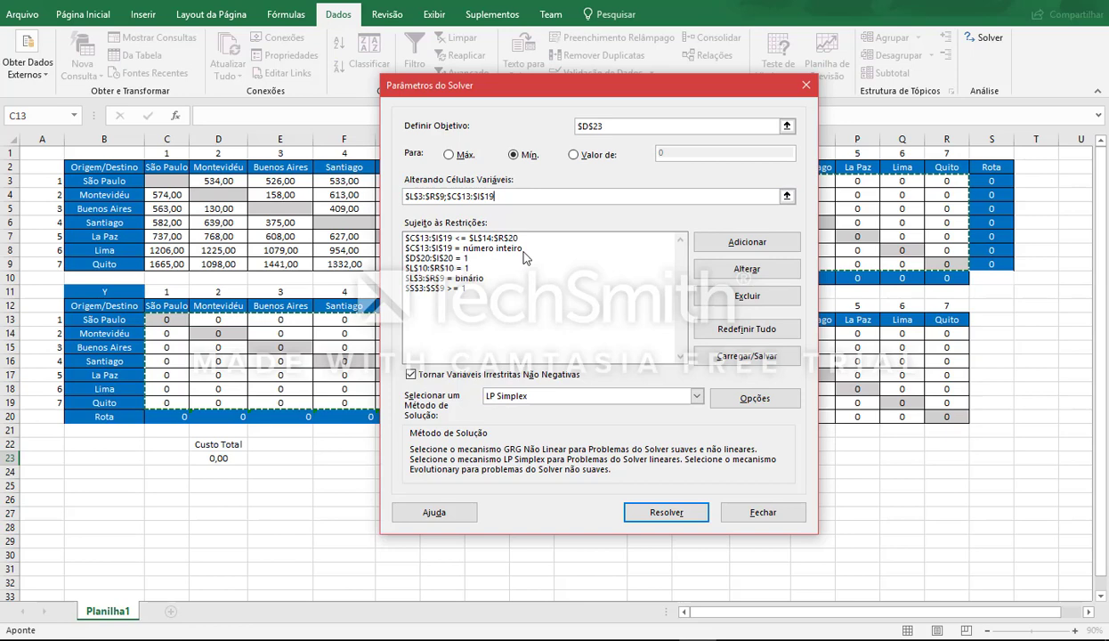
drag(594, 105, 839, 145)
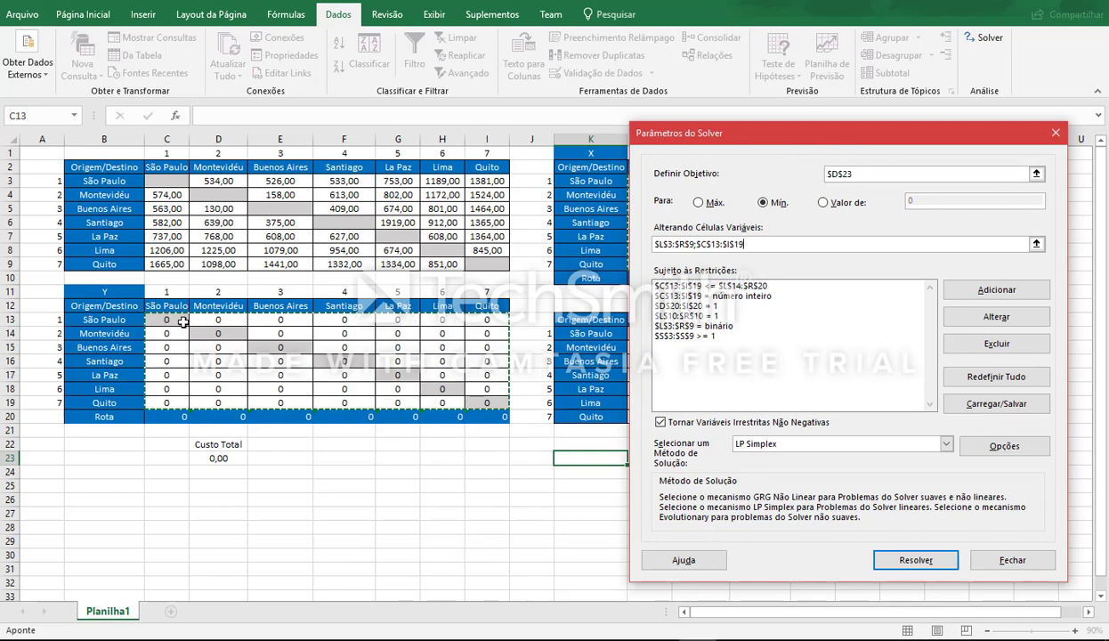
drag(691, 145, 186, 121)
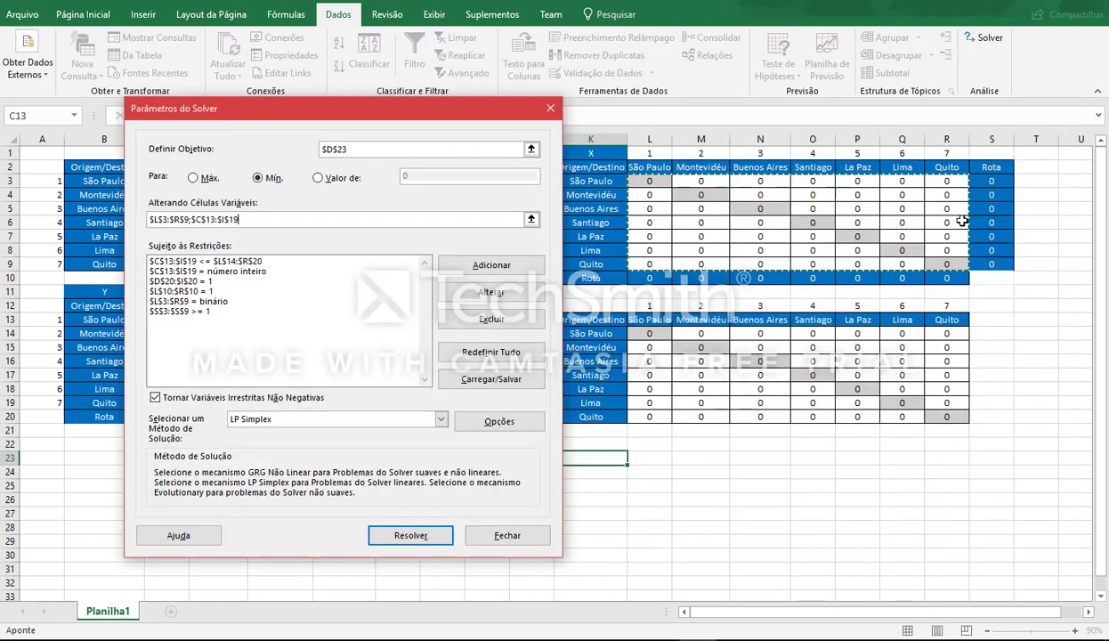
drag(469, 116, 666, 109)
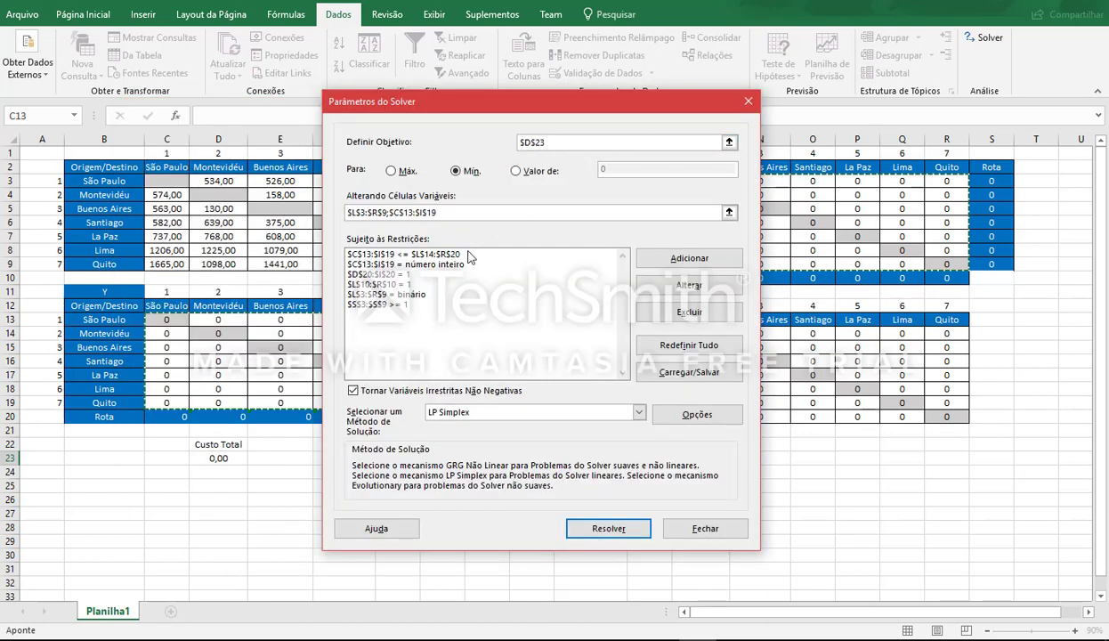
click(468, 256)
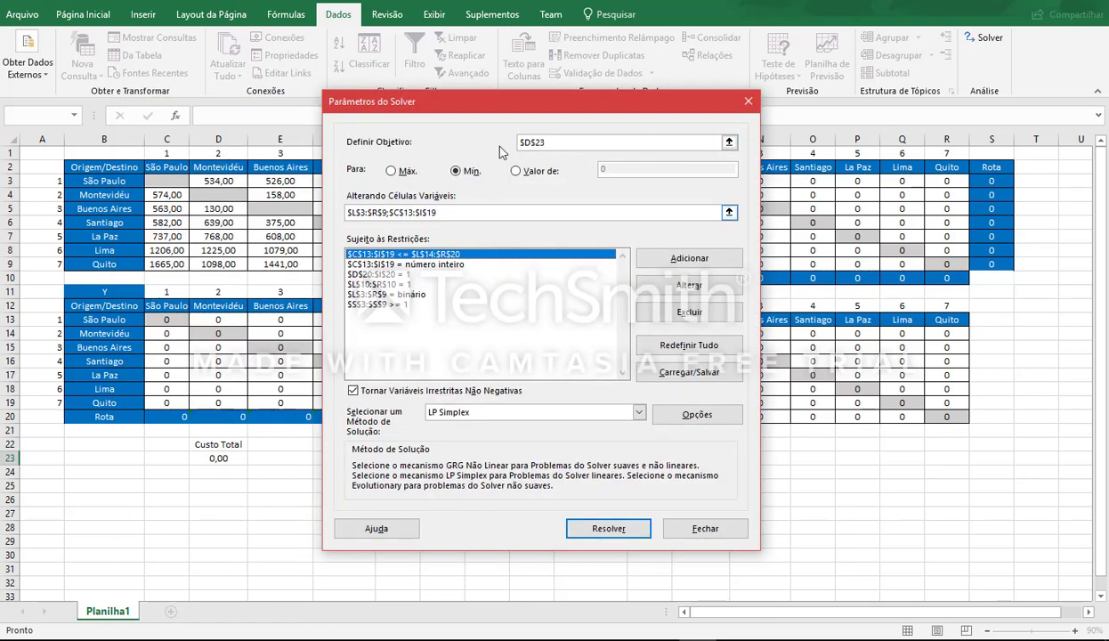
drag(516, 107, 682, 111)
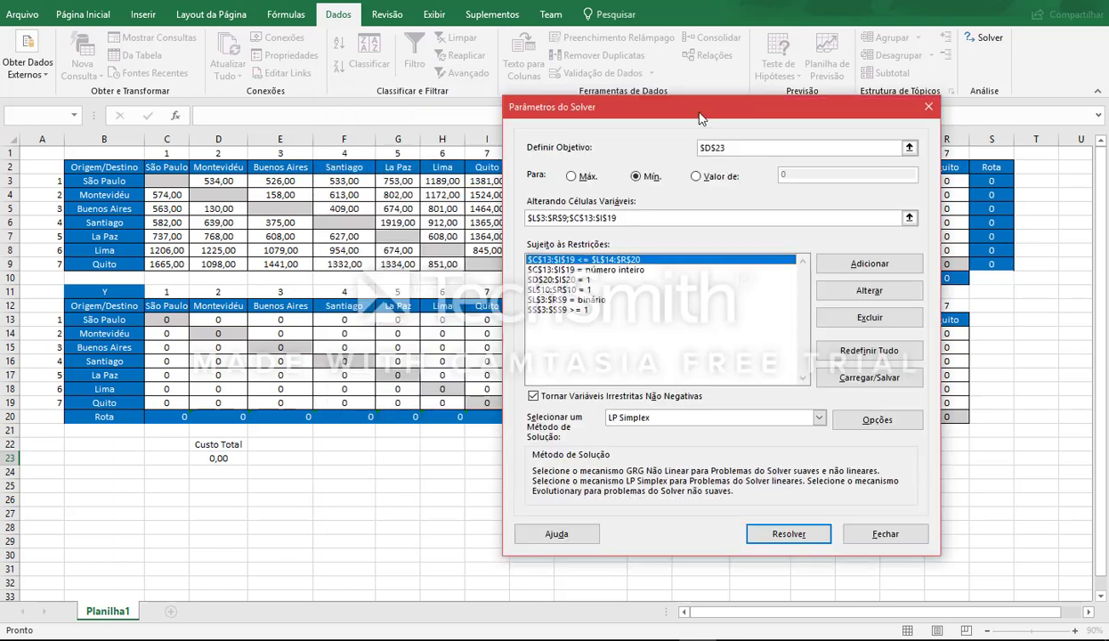
click(841, 298)
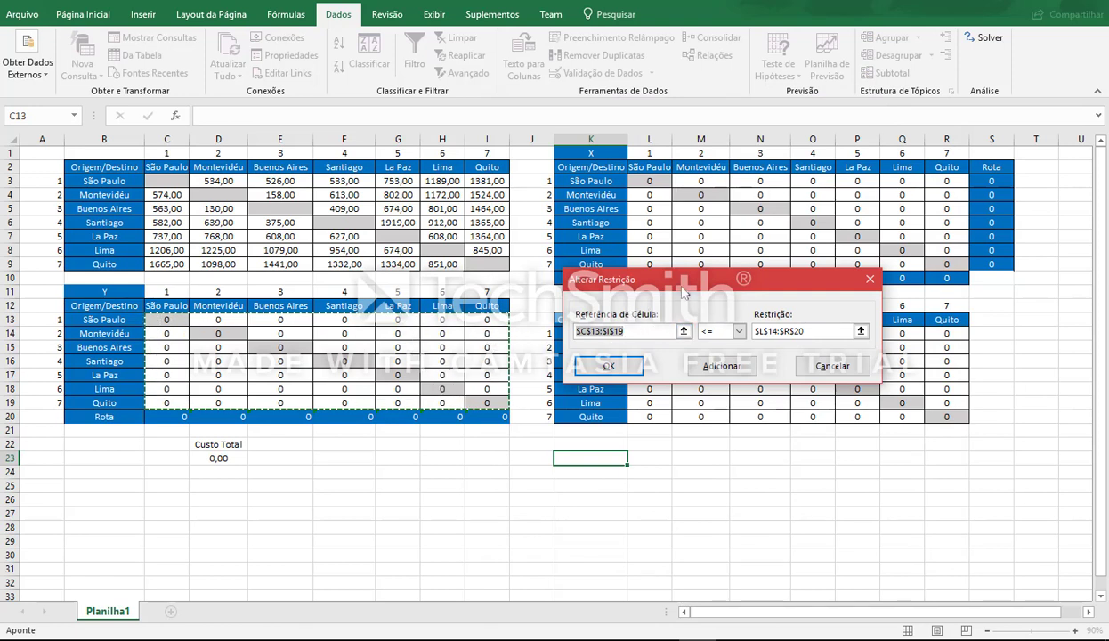
drag(688, 291, 522, 294)
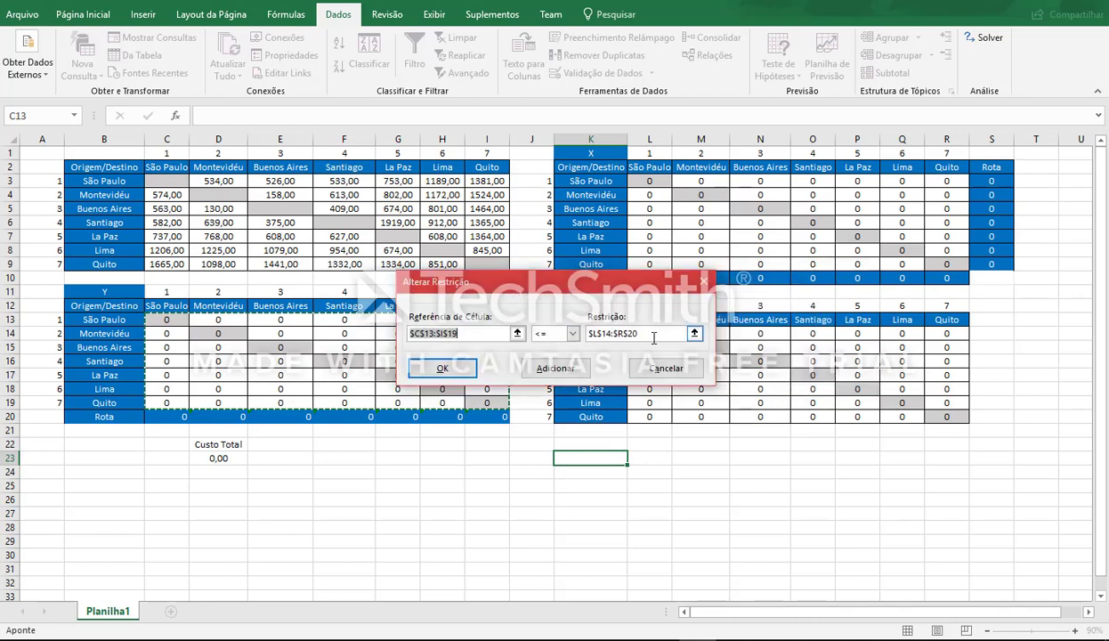
drag(620, 282, 422, 291)
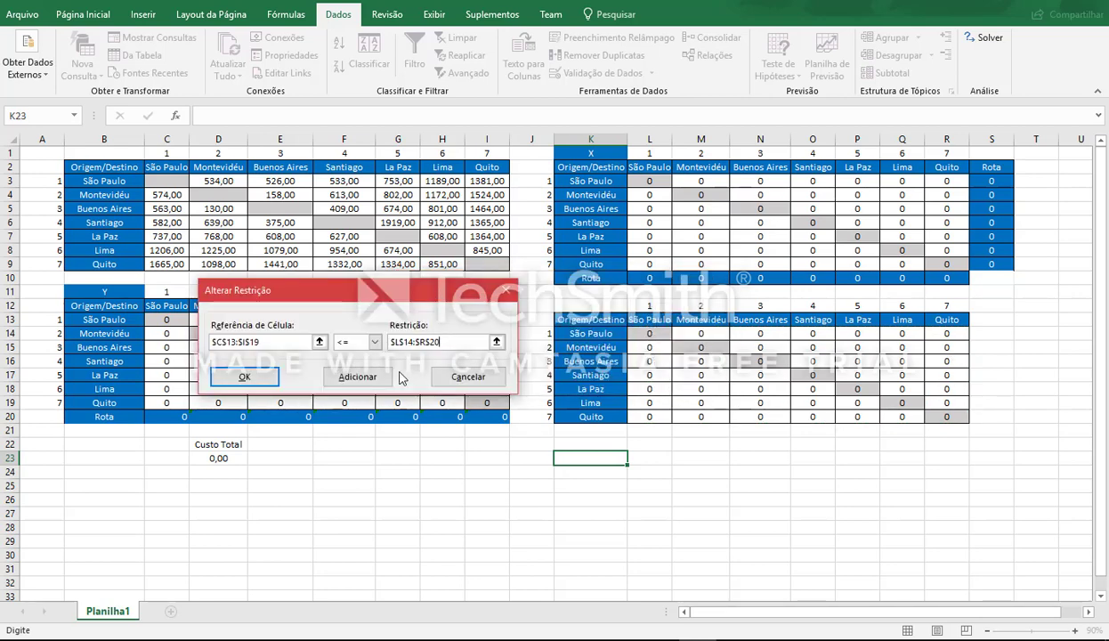
click(246, 377)
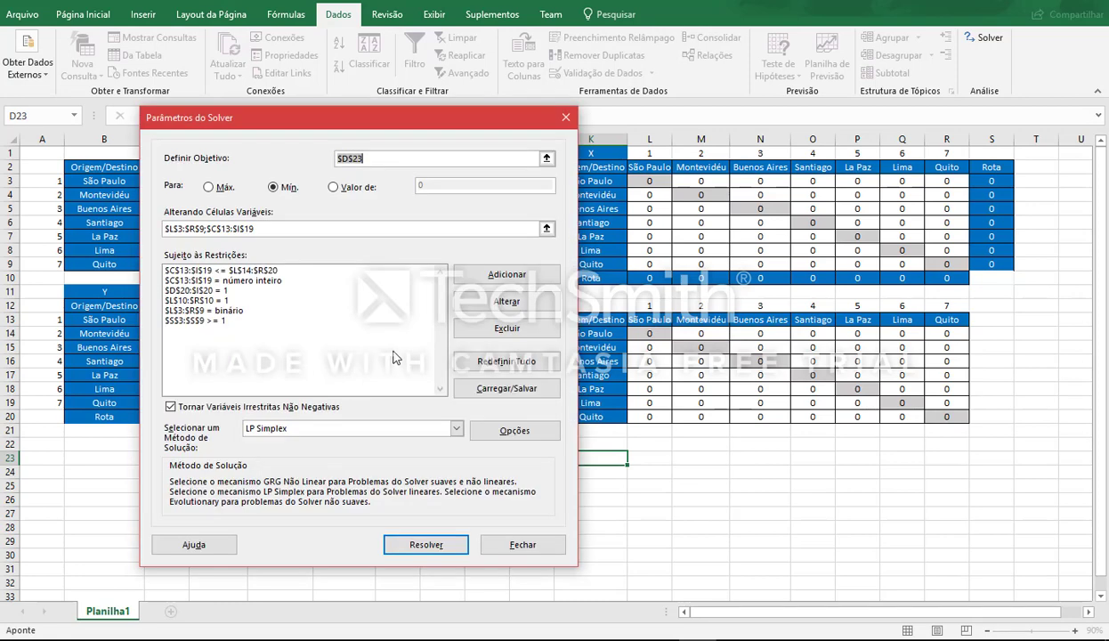
- Leave the $C$13:$I$19 integer constraint unchanged after an error, then select $D$20:$I$20 = 1
click(253, 281)
drag(460, 114, 639, 115)
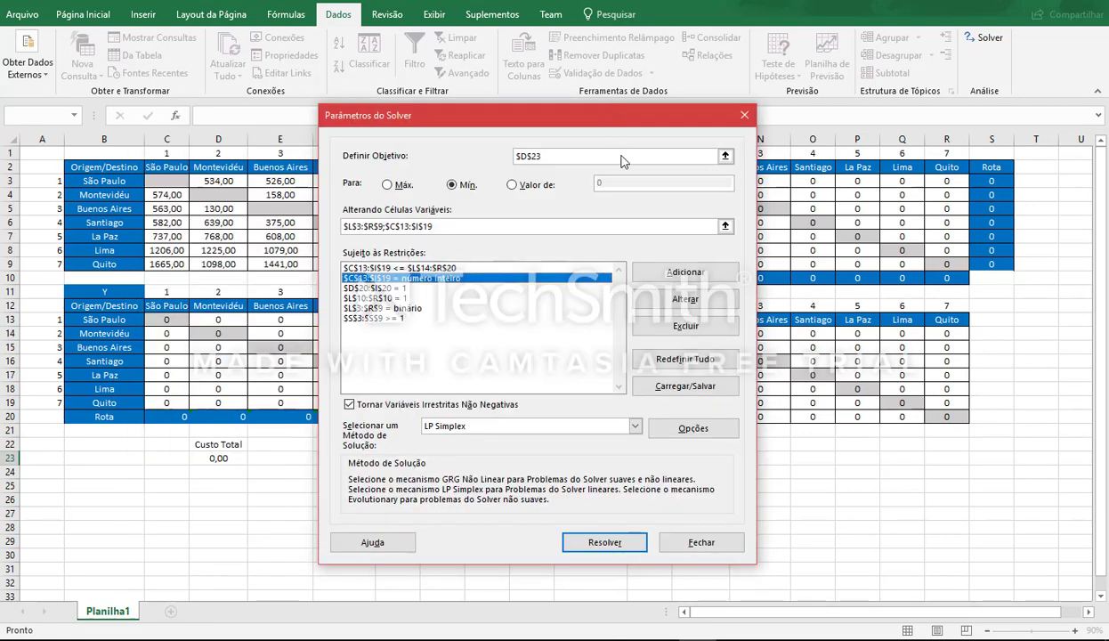
click(675, 300)
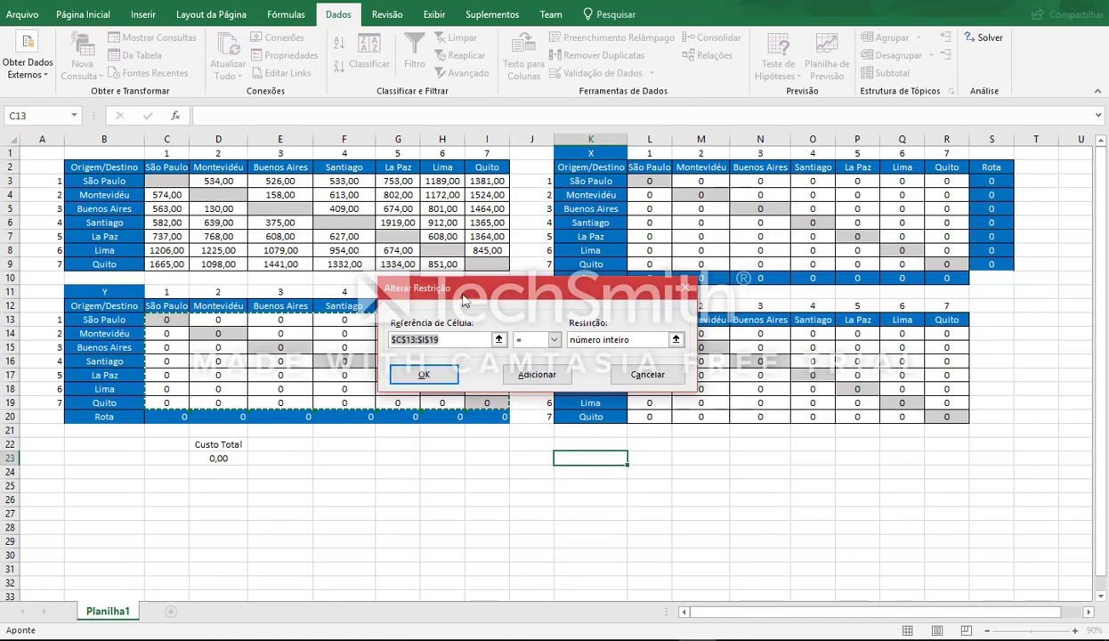
drag(462, 300, 649, 301)
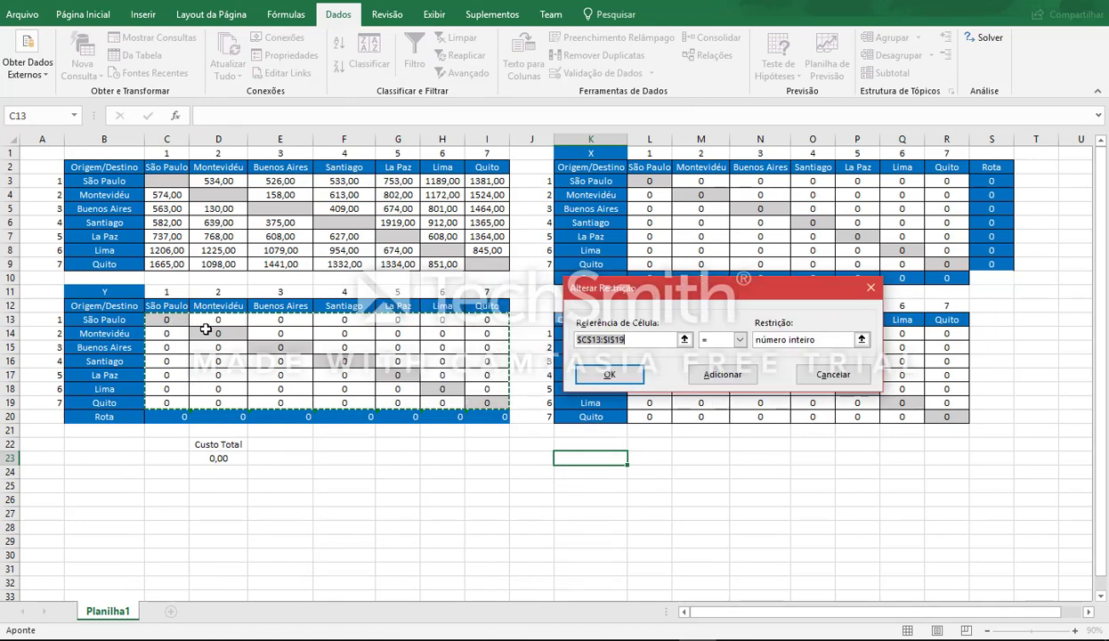
click(603, 380)
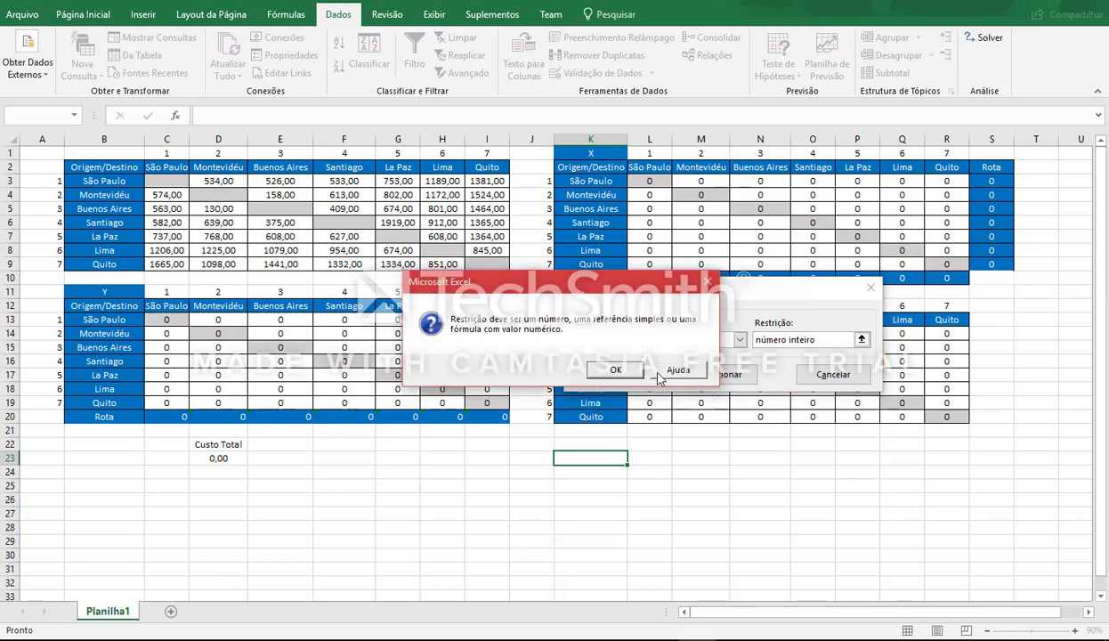
click(609, 370)
click(779, 372)
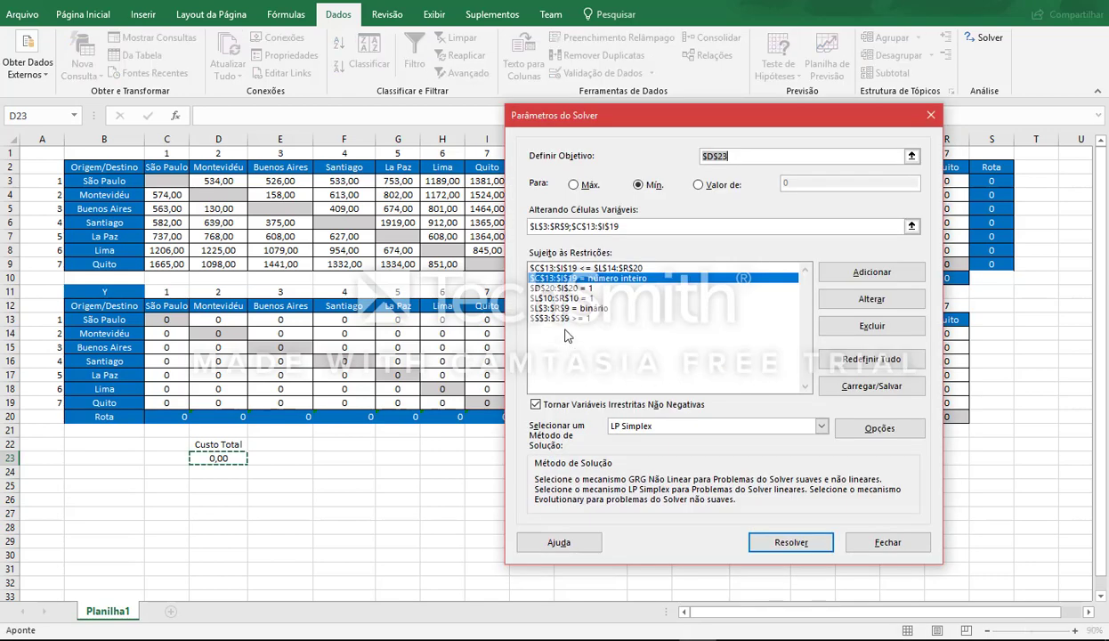
click(549, 288)
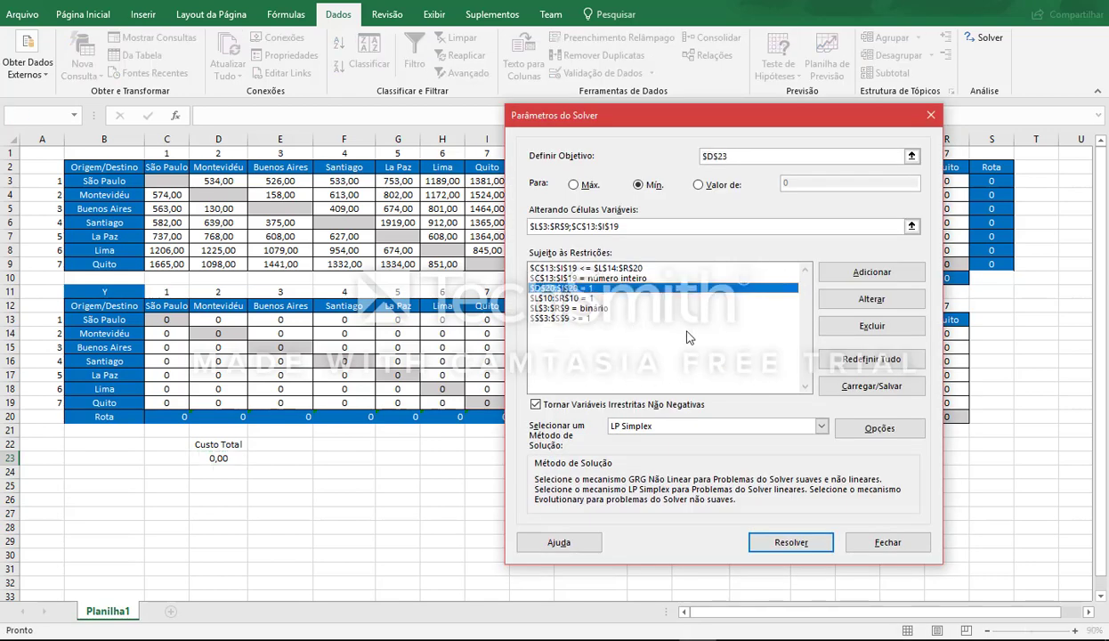
- Inspect row 20 against the $D$20:$I$20 = 1 constraint and cancel without changes
click(848, 302)
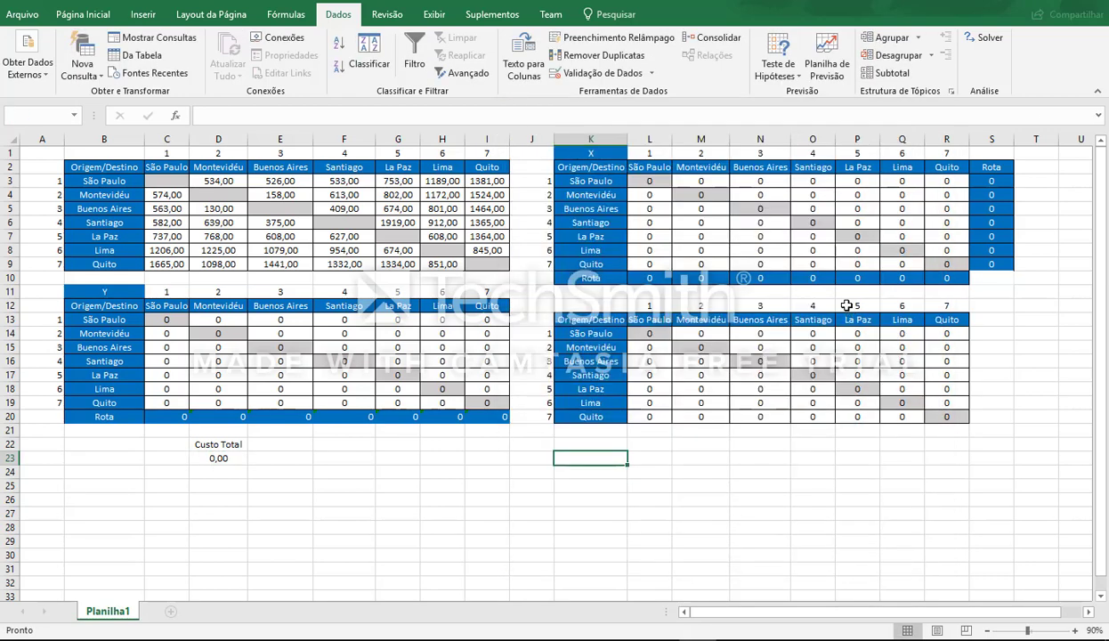
drag(623, 286, 505, 279)
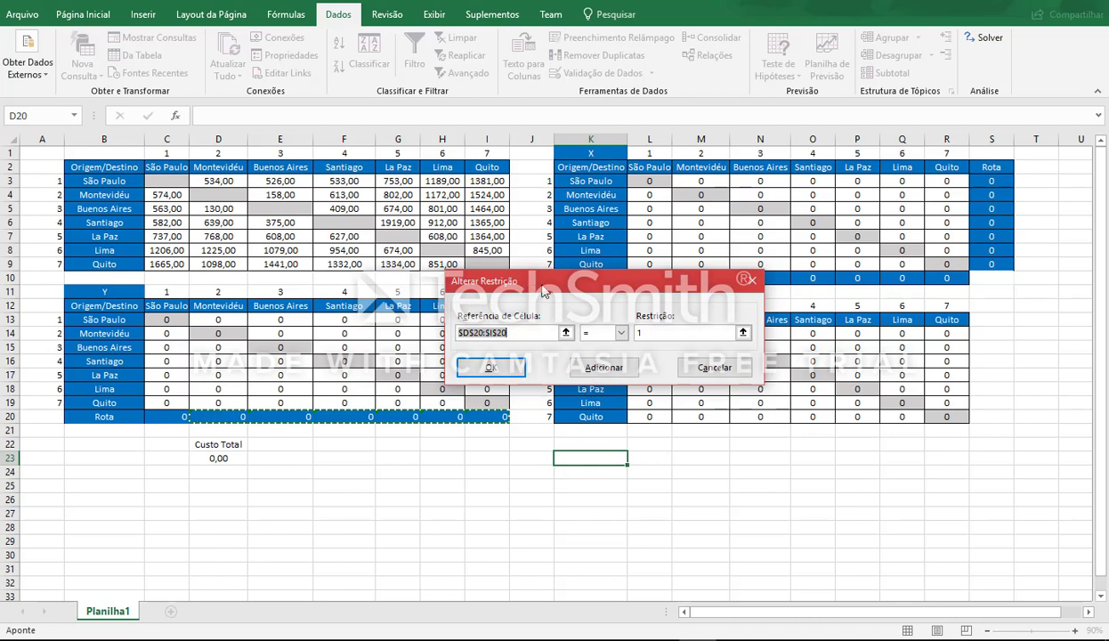
drag(545, 291, 556, 240)
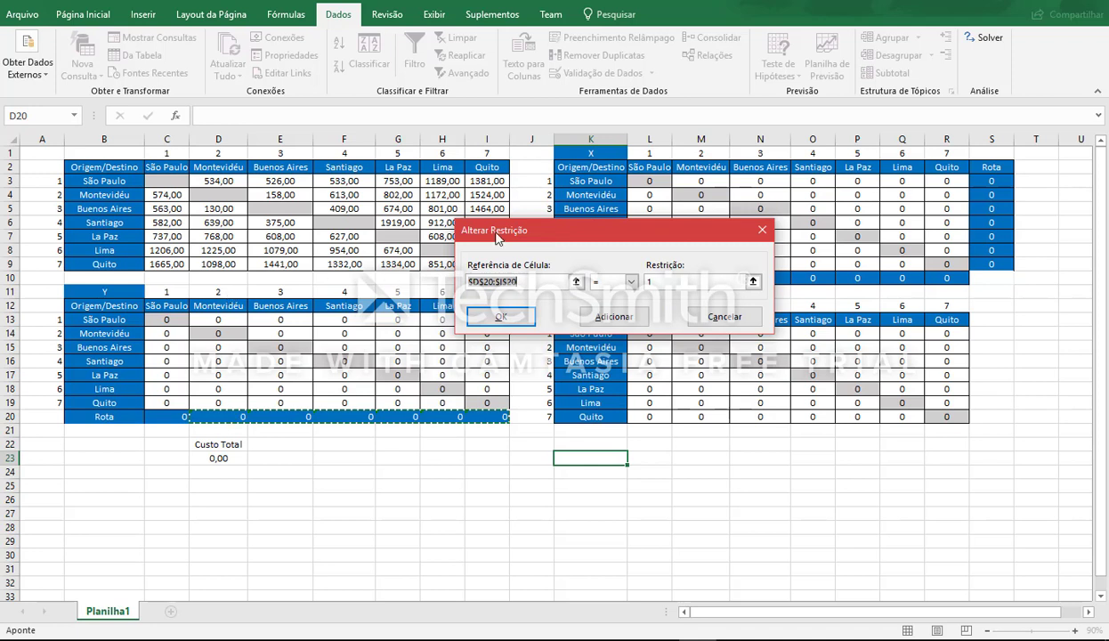
drag(490, 232, 588, 231)
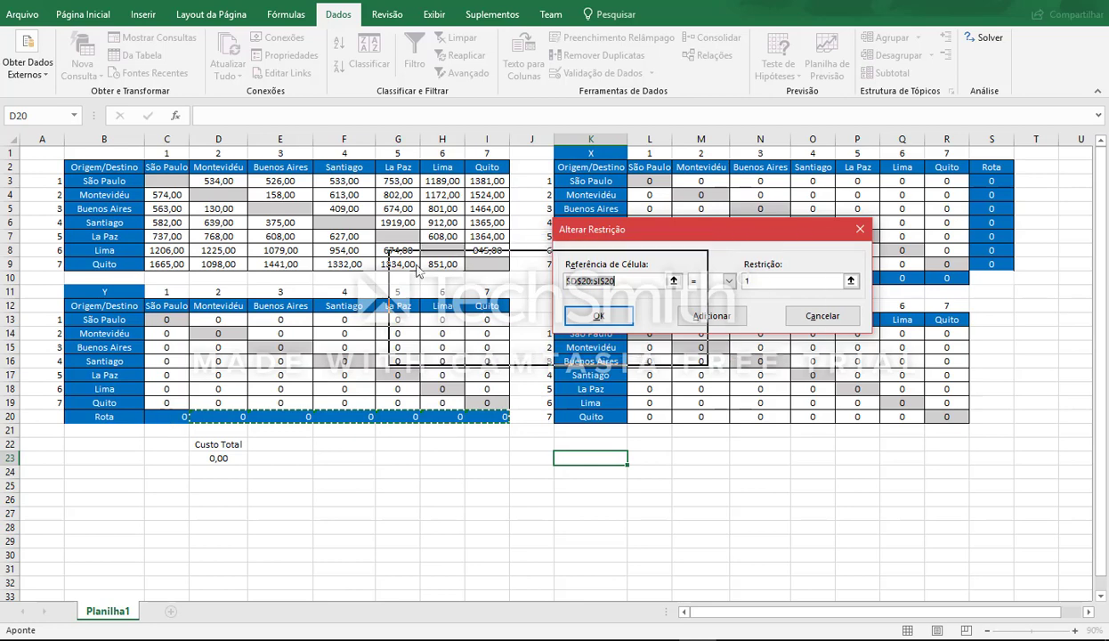
drag(588, 239, 418, 270)
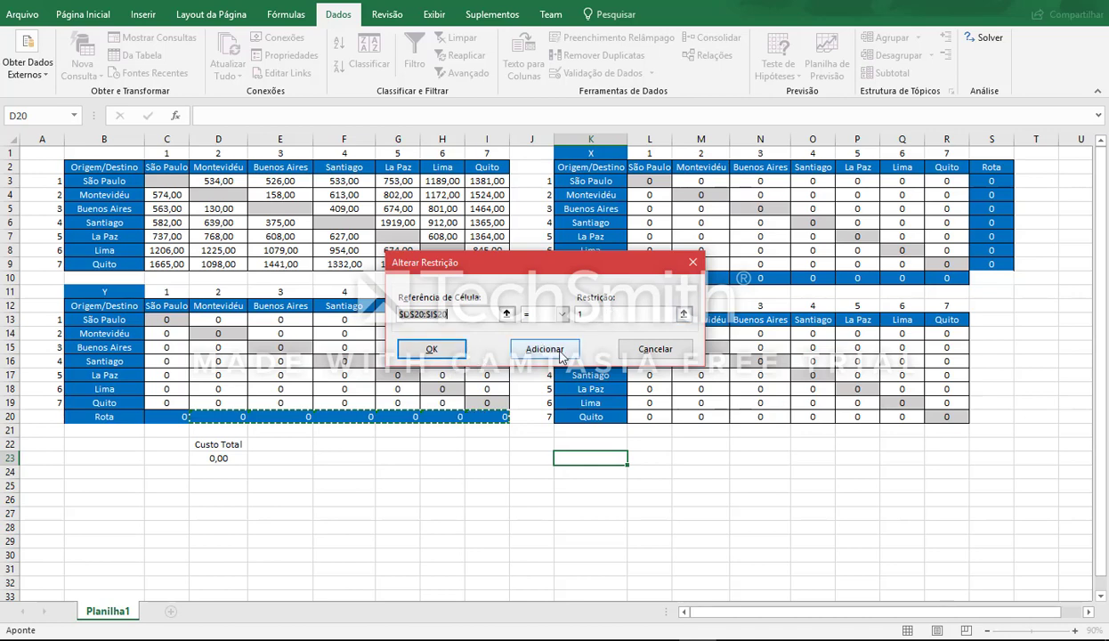
click(628, 347)
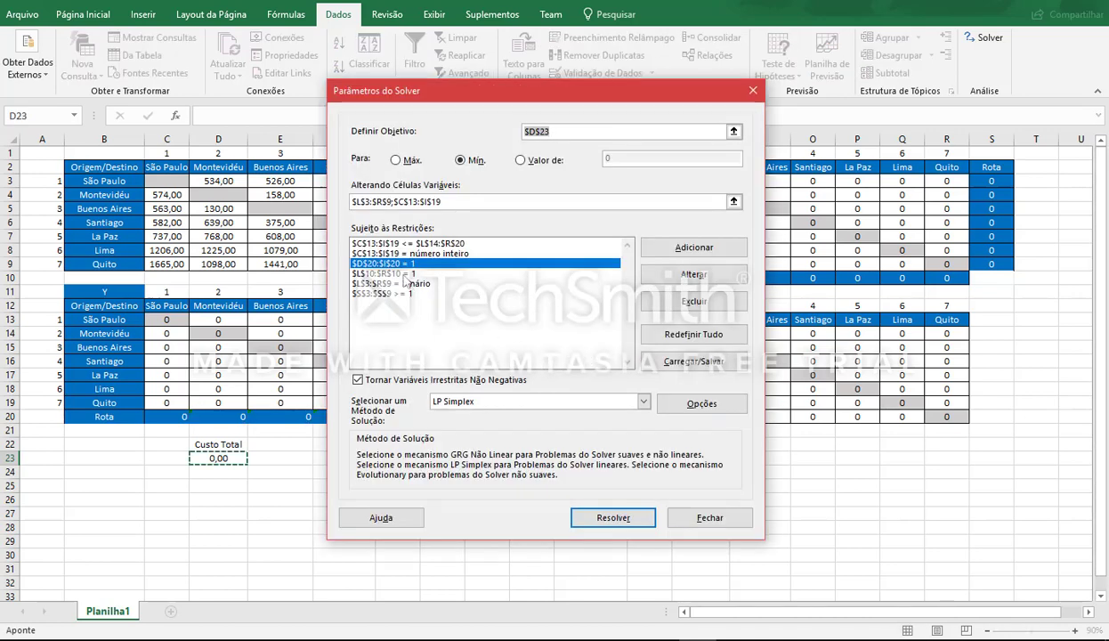
click(393, 272)
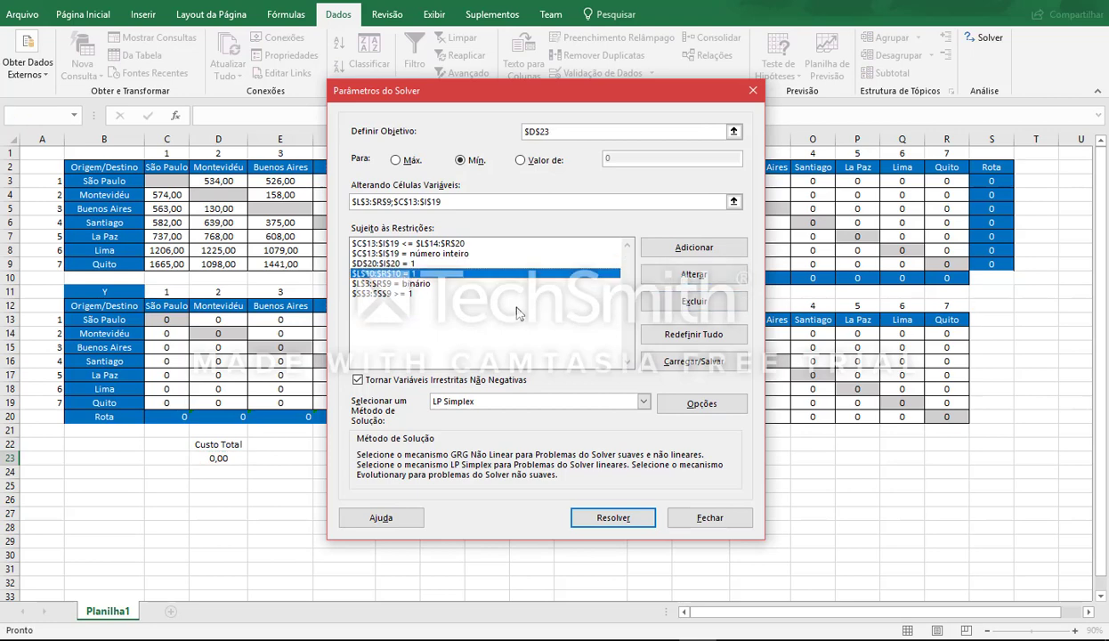
click(671, 282)
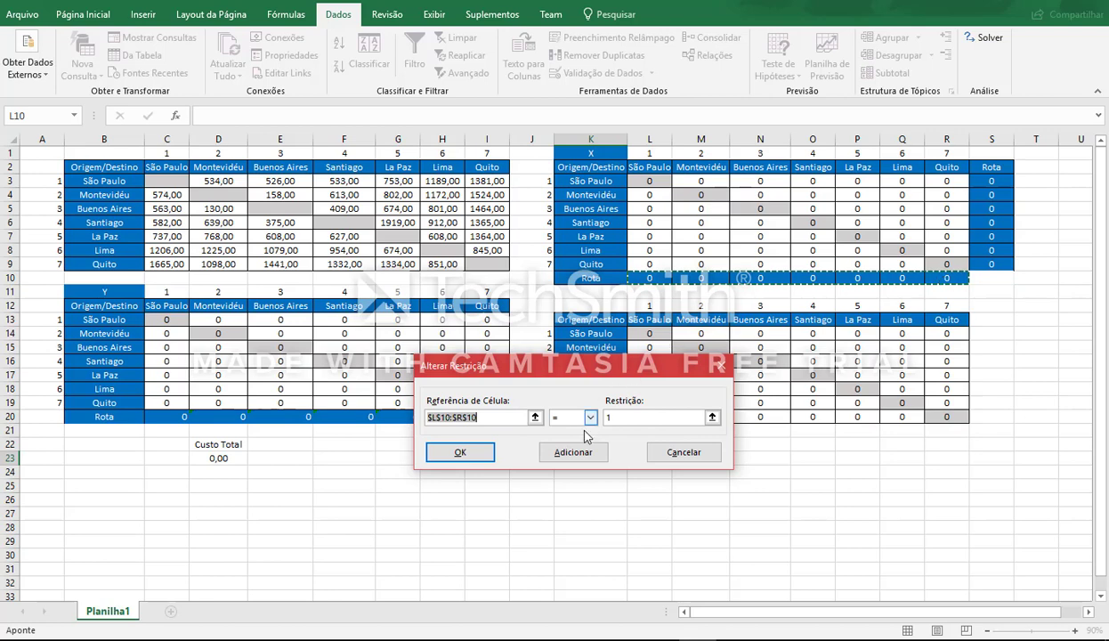
click(660, 456)
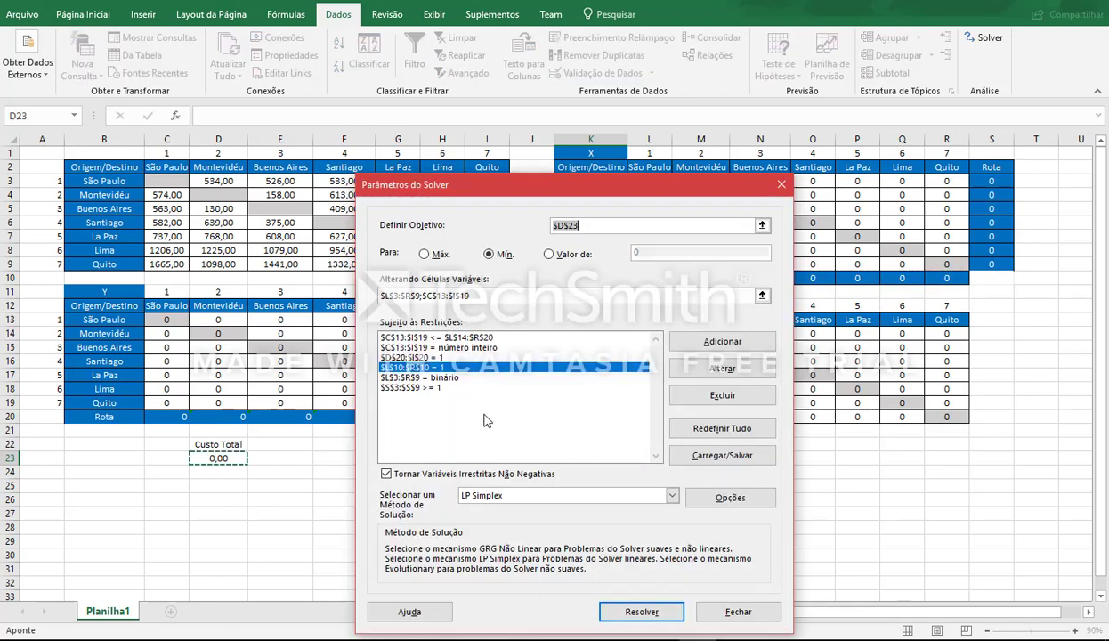
click(431, 389)
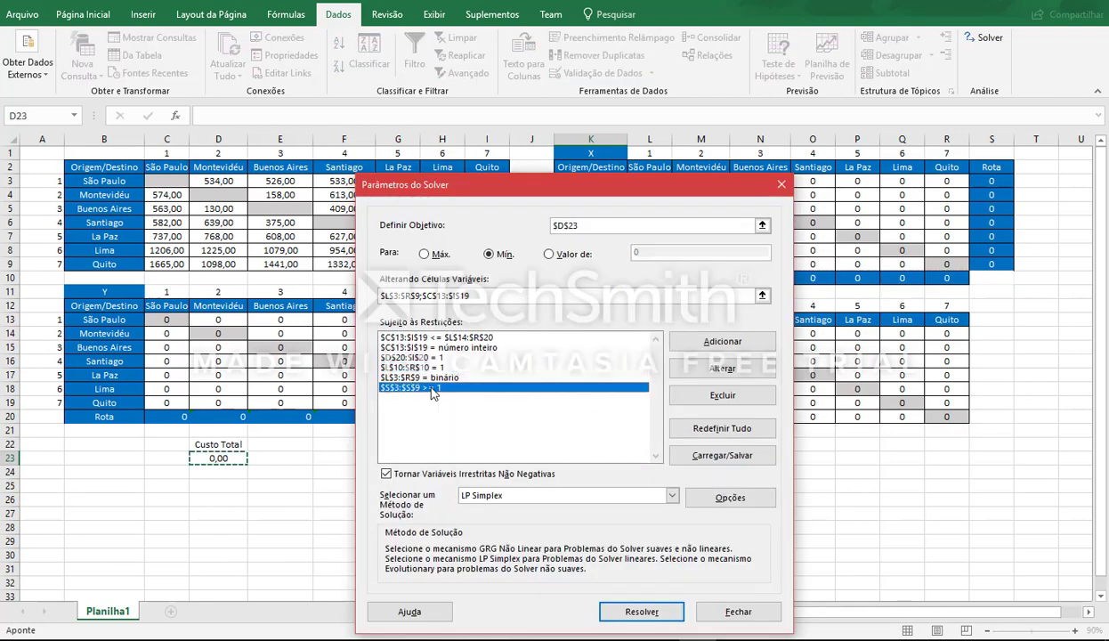
click(709, 380)
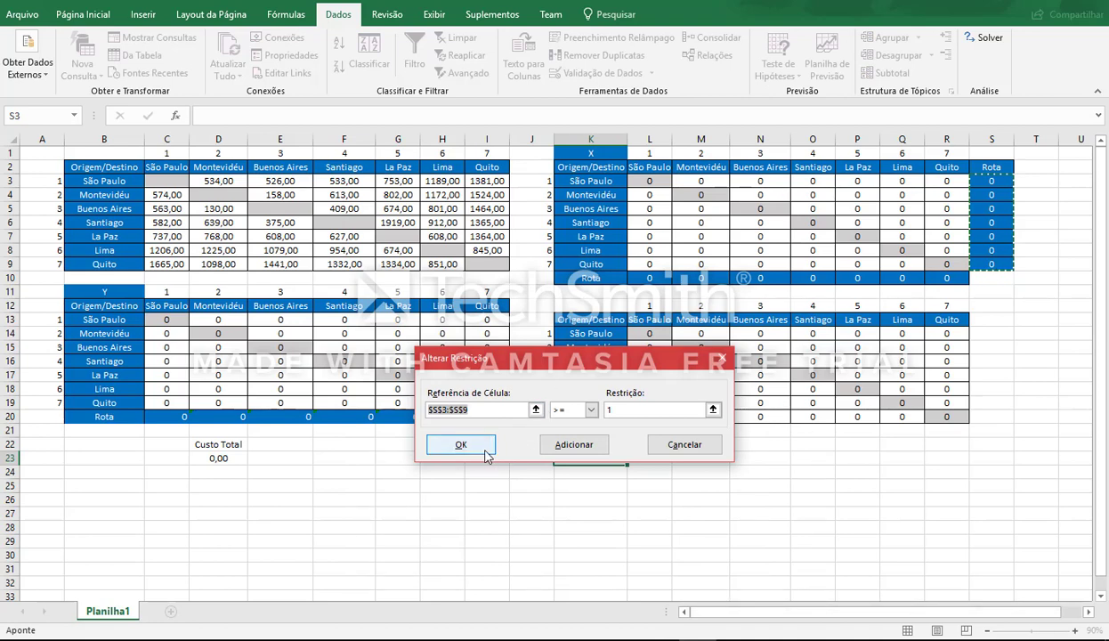
click(643, 447)
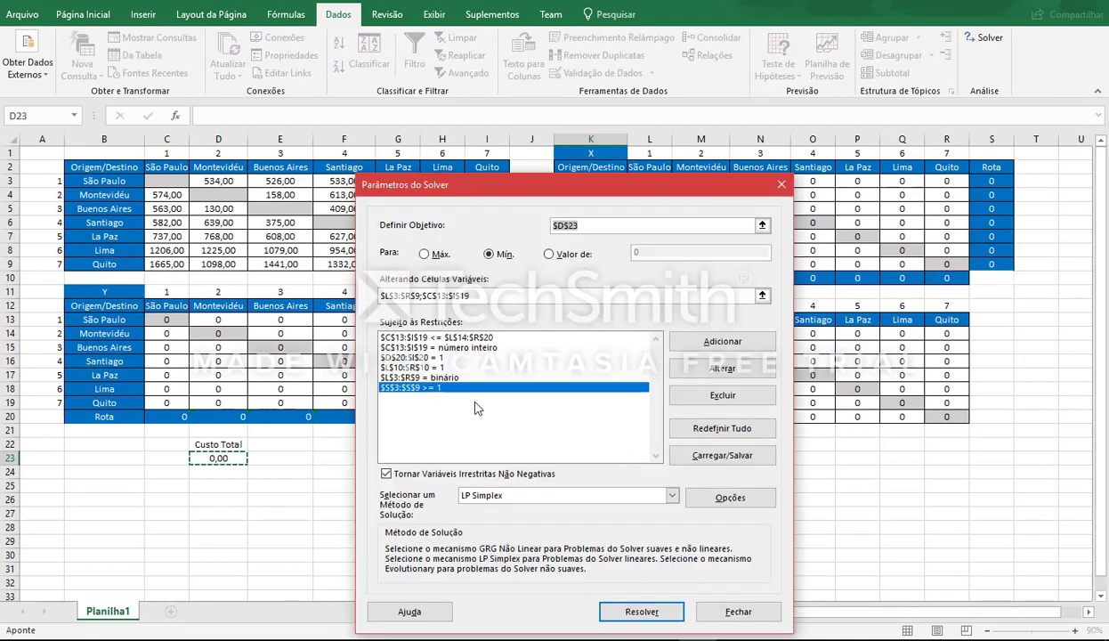
click(427, 377)
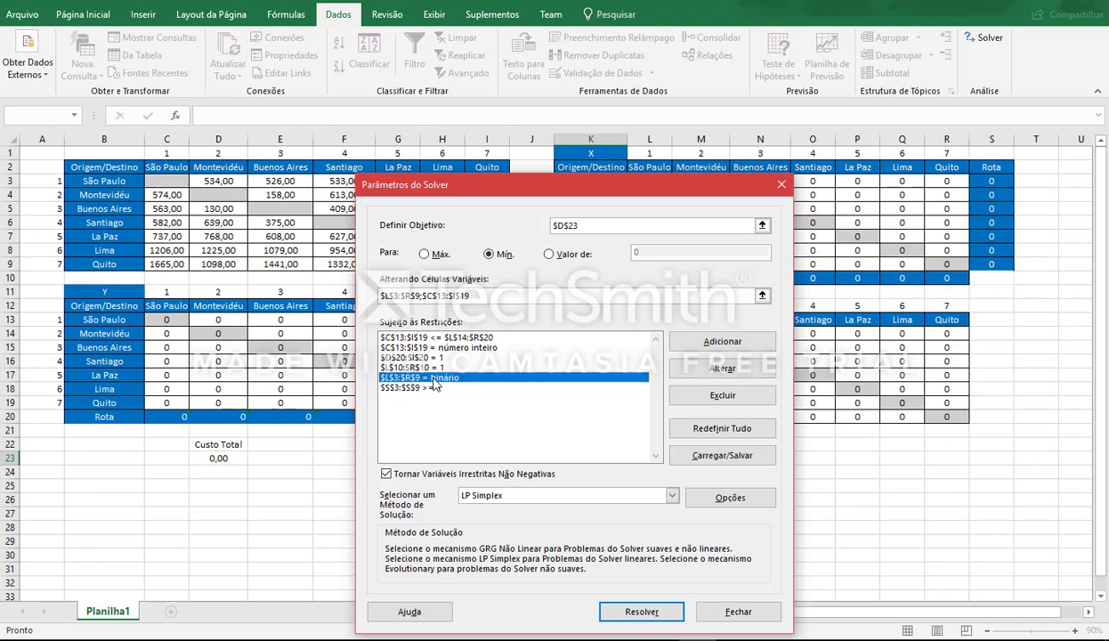
click(720, 374)
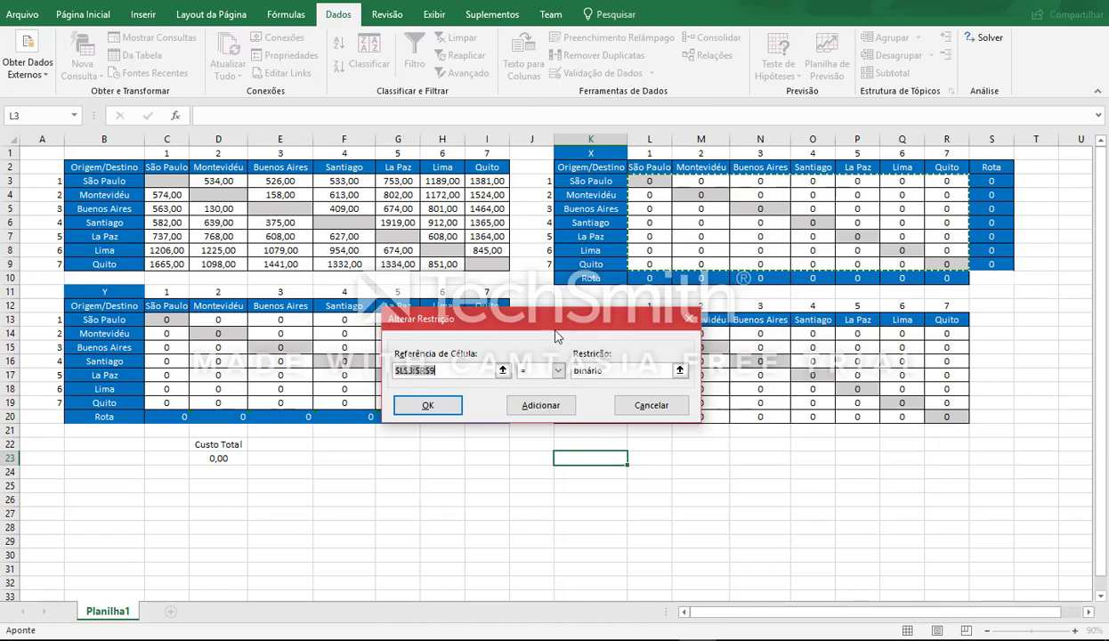
click(648, 406)
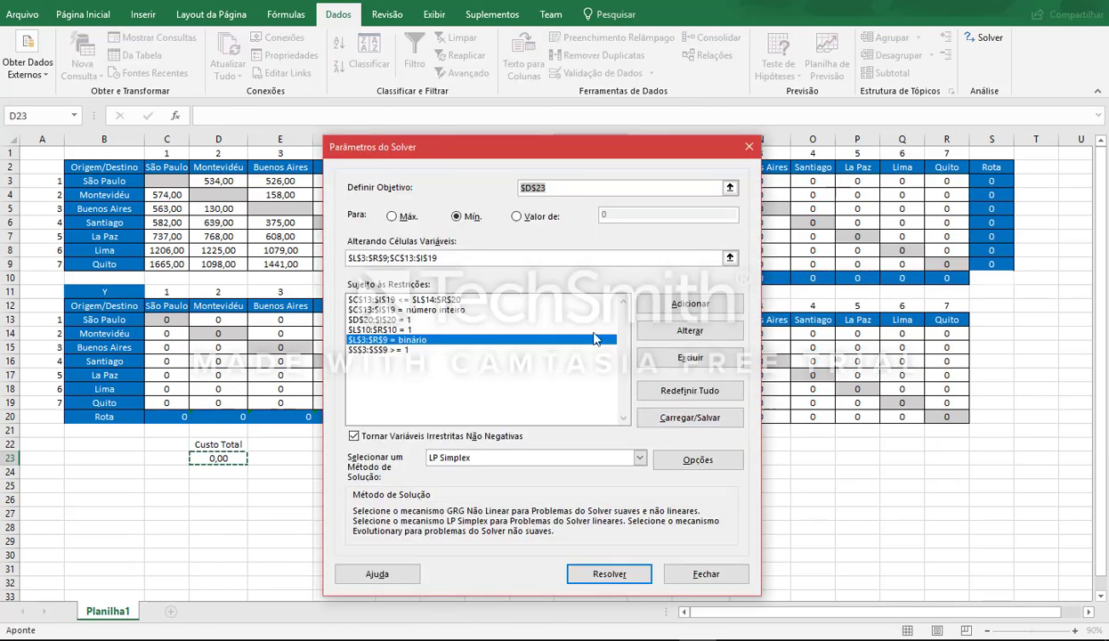
drag(583, 147, 590, 100)
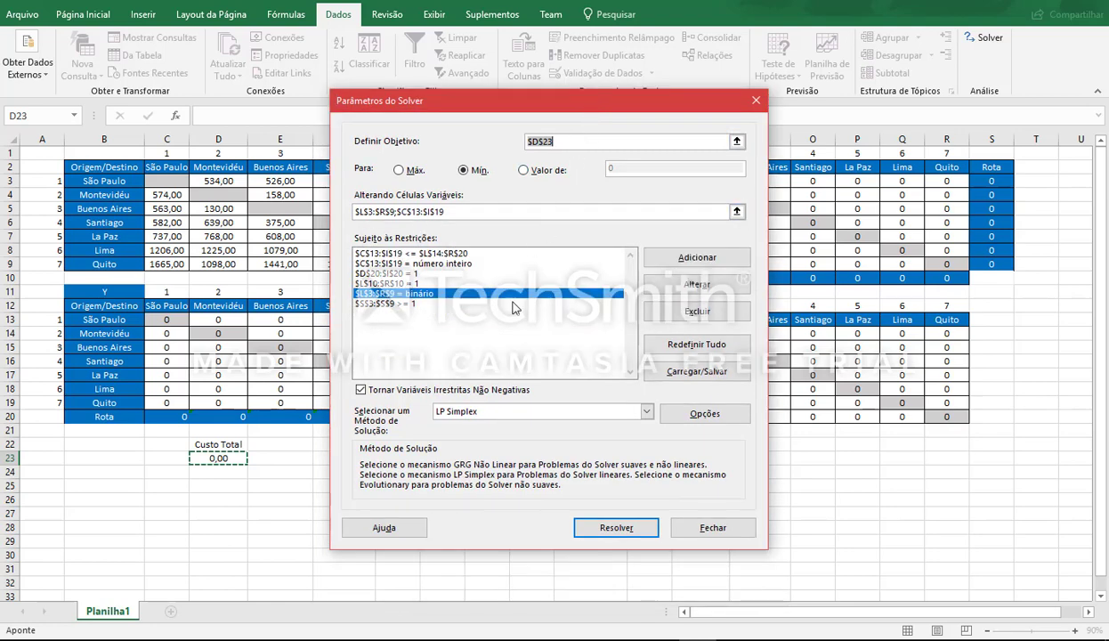
- Keep LP Simplex as the solving method and run Solver on the route model
click(479, 416)
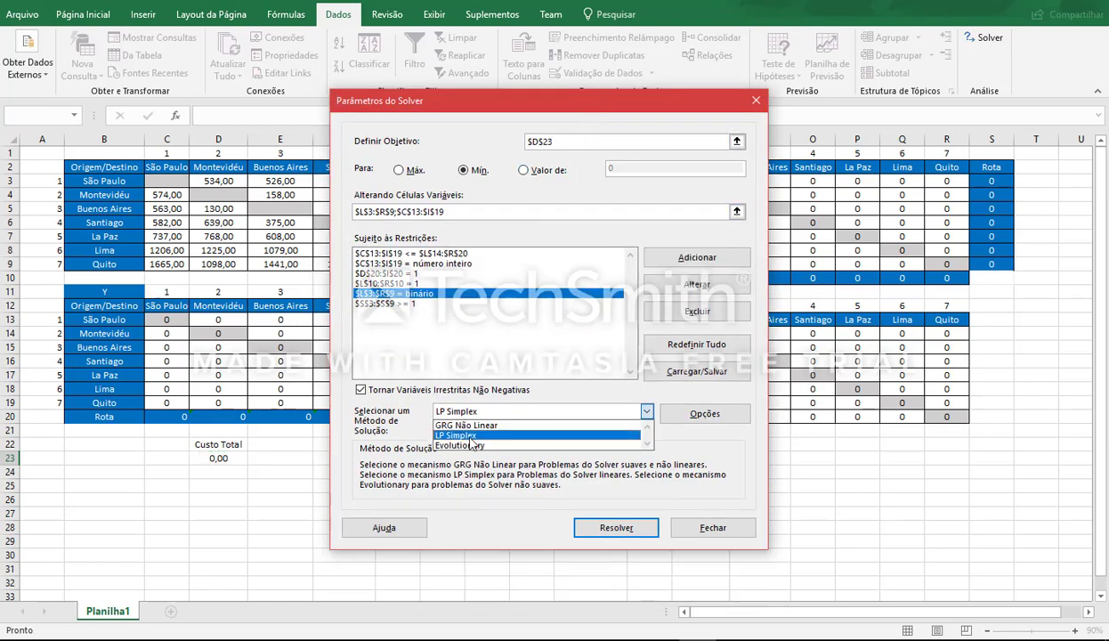
click(470, 436)
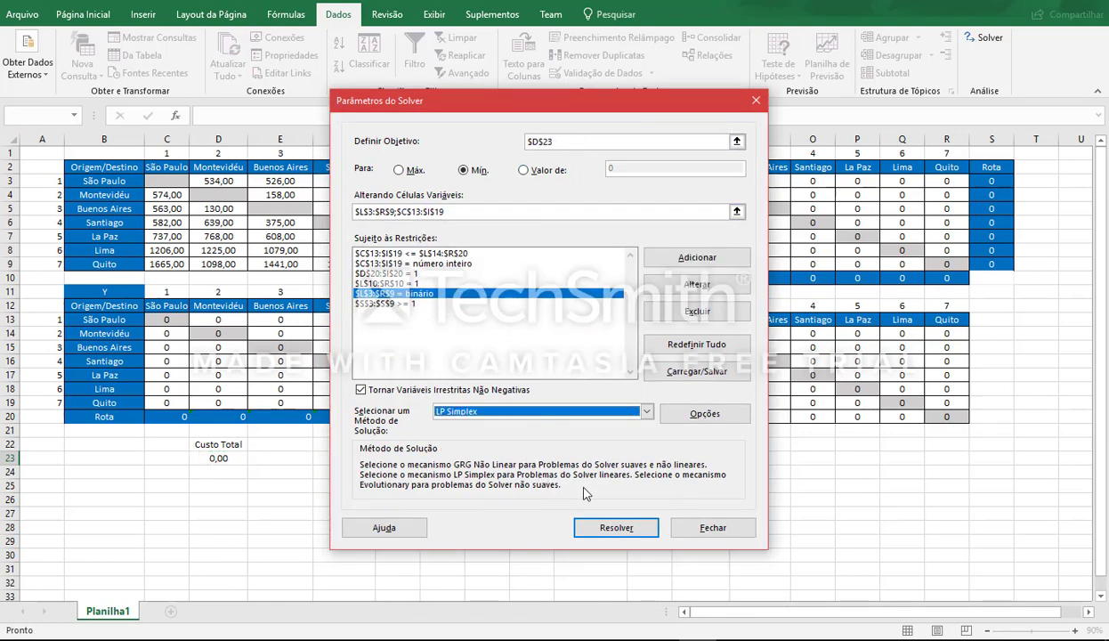
click(606, 528)
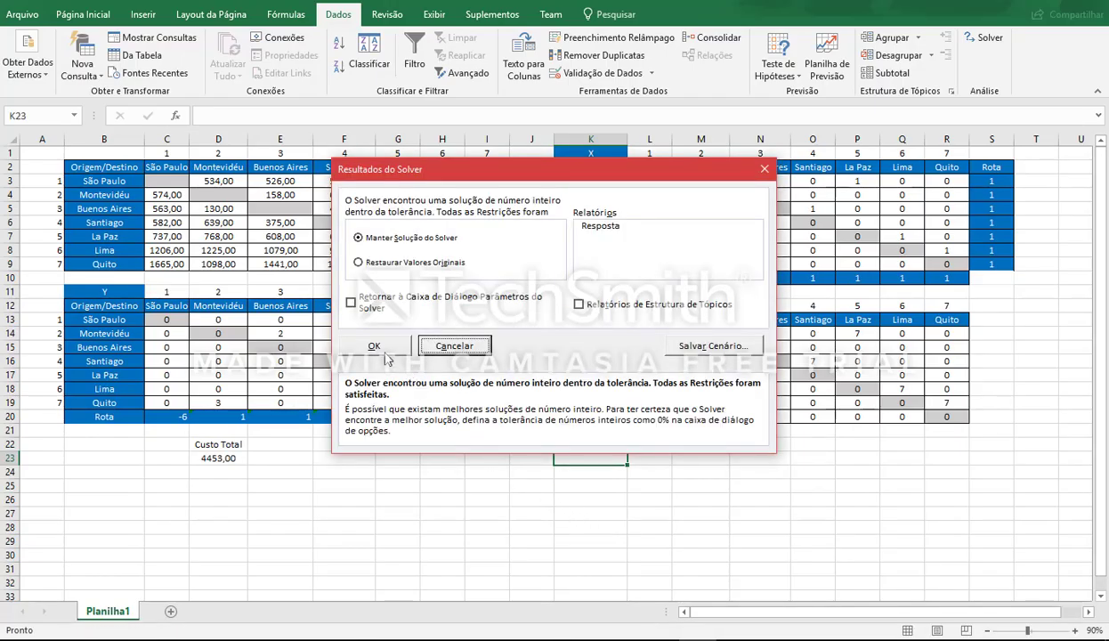
- Keep the Solver solution, filling the route tables and leaving Custo Total at 4453,00
click(395, 348)
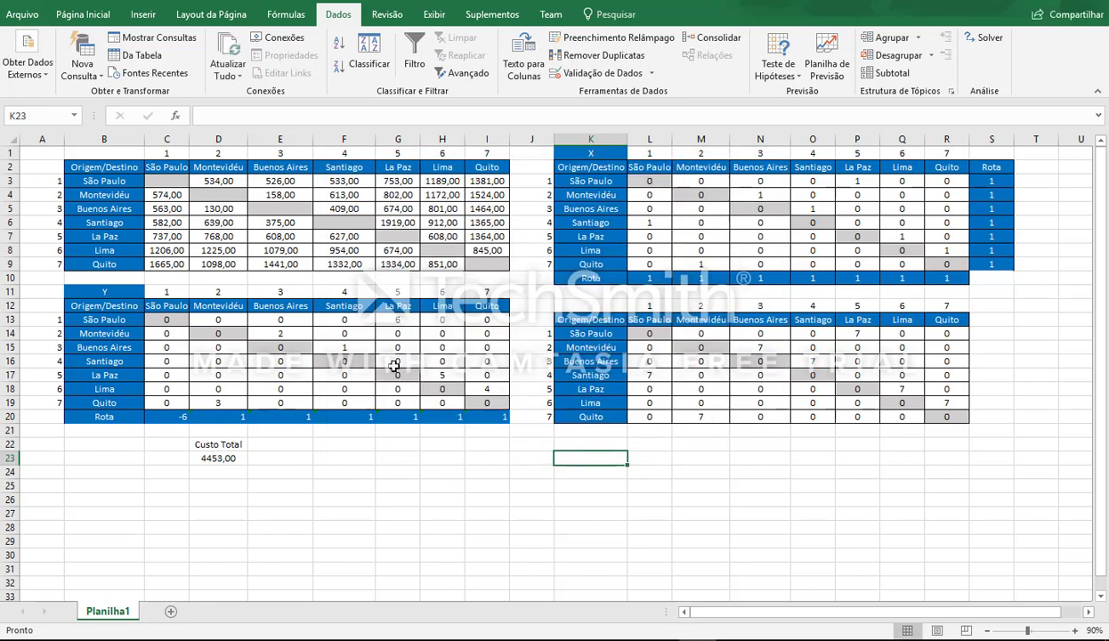